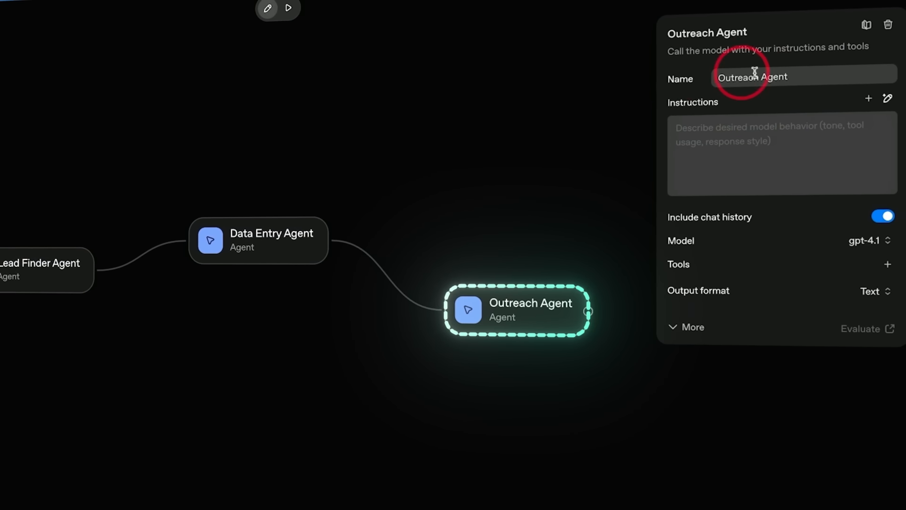
Switch to Gmail and open the draft "AI ideas for LANE Media & Productions" to read the outreach message.
click(798, 144)
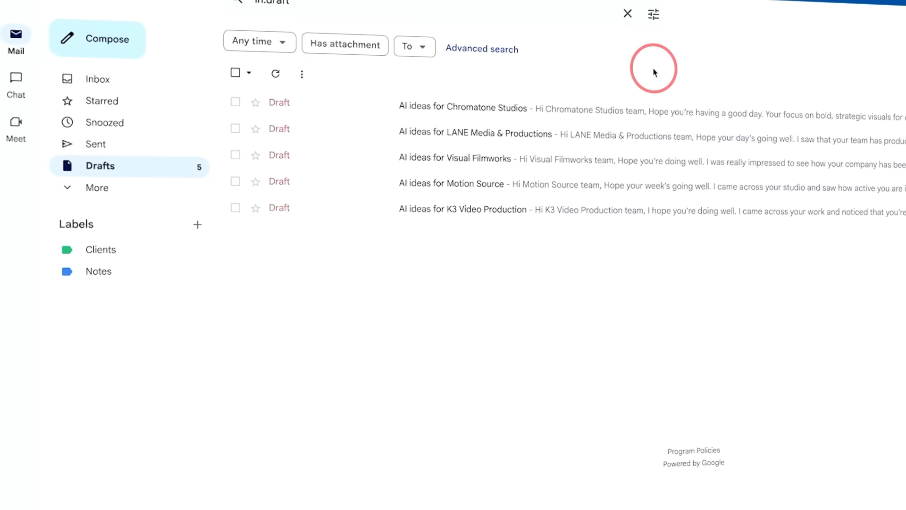
click(296, 151)
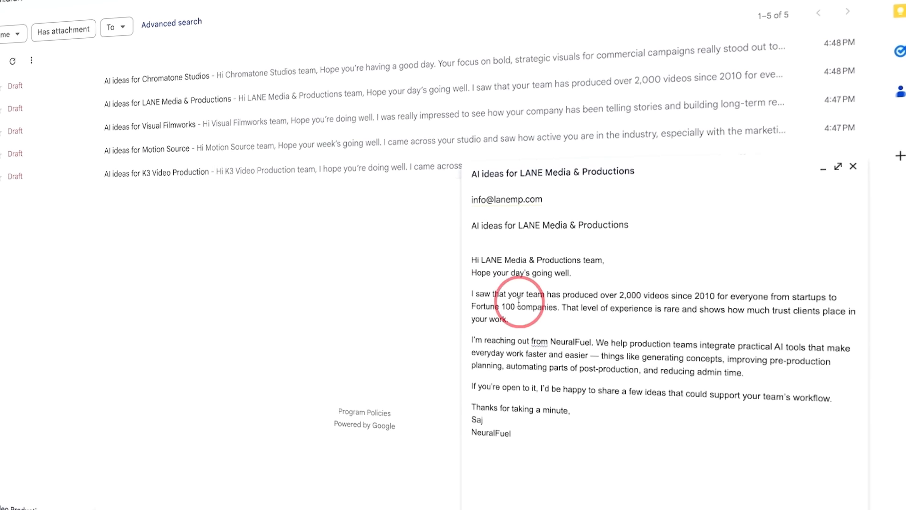
drag(472, 295, 500, 324)
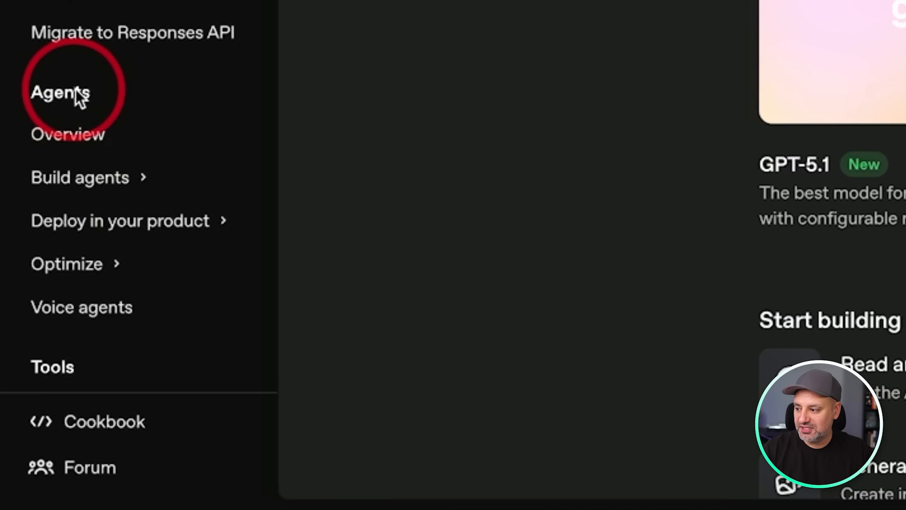
Open Agent Builder from the documentation's Build agents section and show its workflow templates.
click(85, 191)
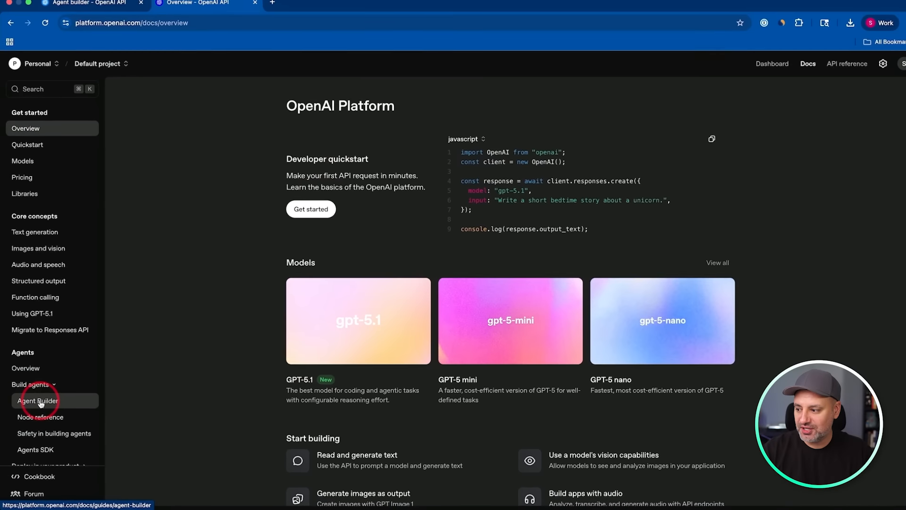
click(40, 401)
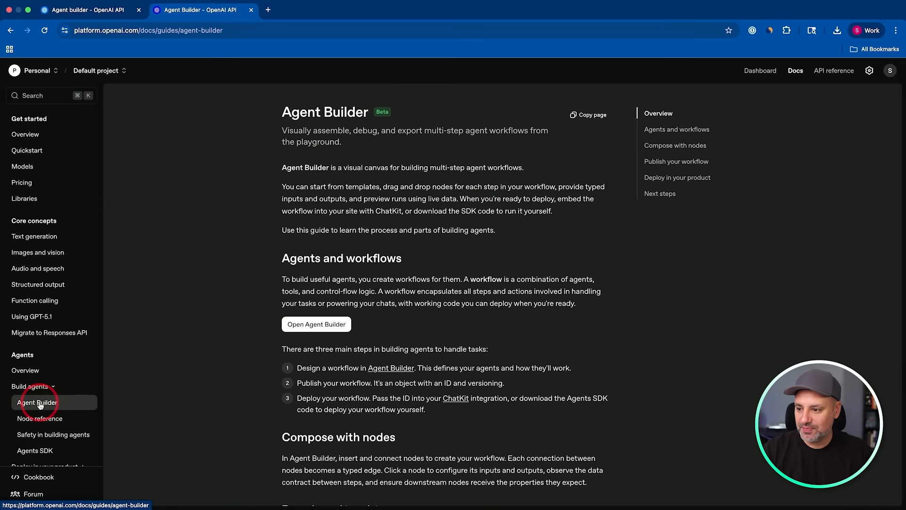
click(316, 320)
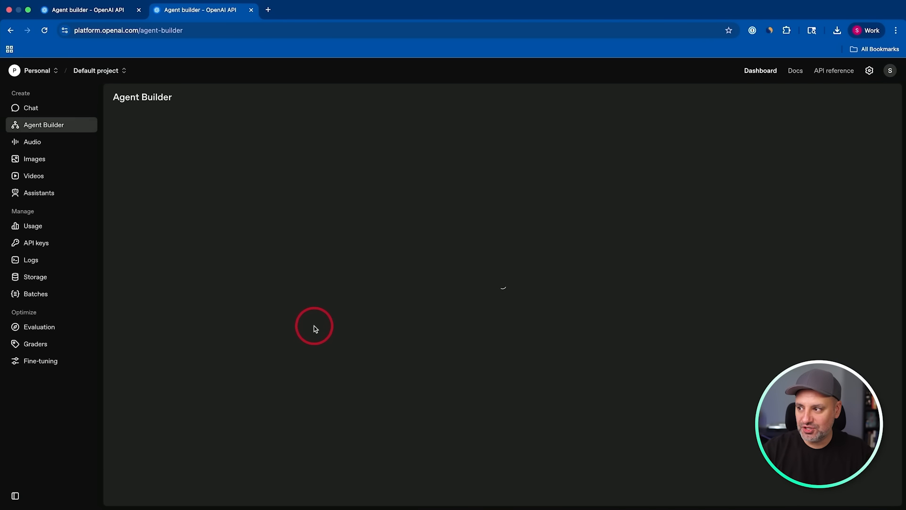
click(326, 225)
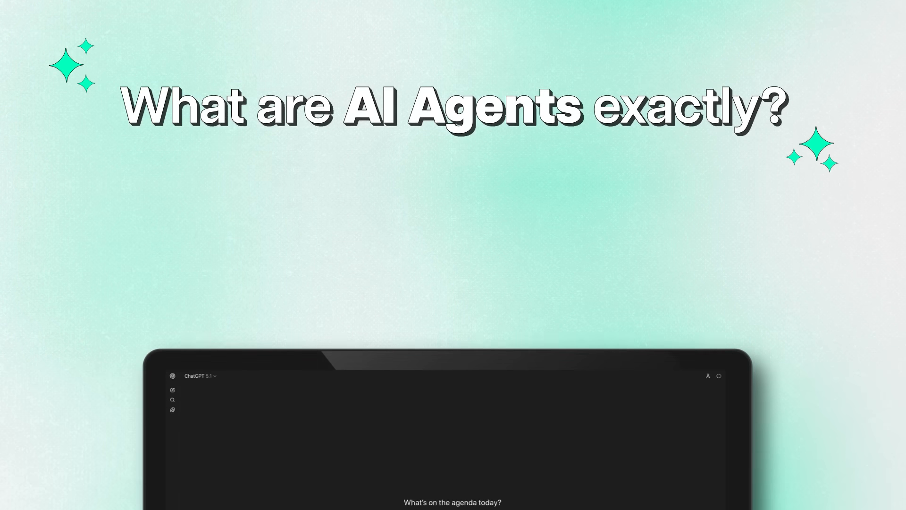
Switch to ChatGPT and ask "what is LLM?".
text(what is LLM?)
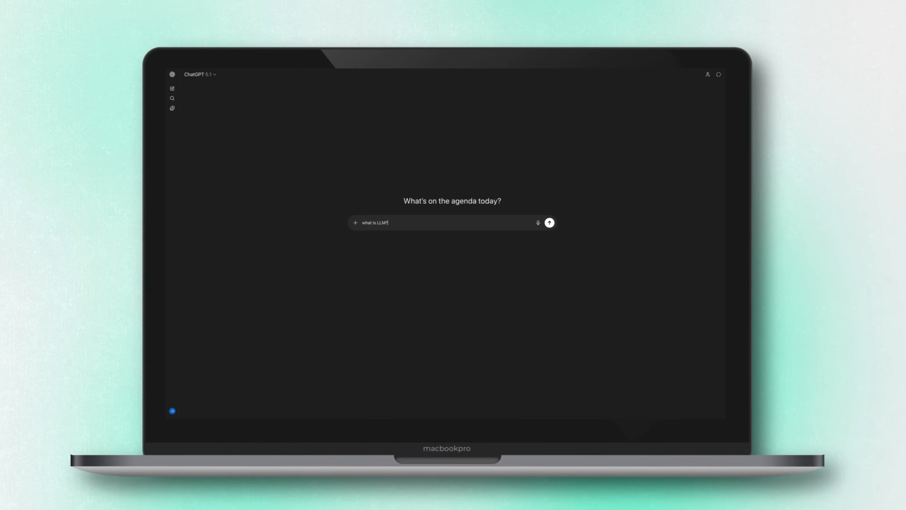
key(Return)
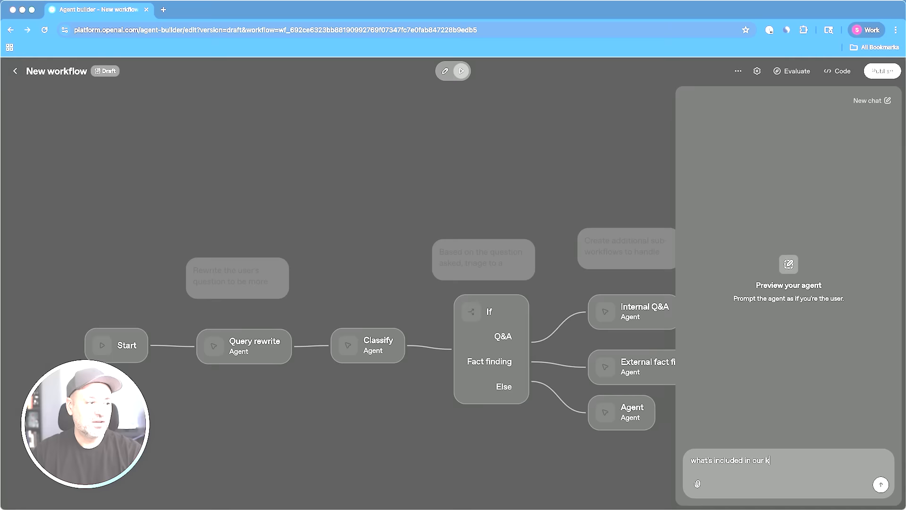
Switch to the Agent Builder workflow preview, send "what's included in our knowledge base" and follow the run across the nodes.
text(luded in our knowledge base)
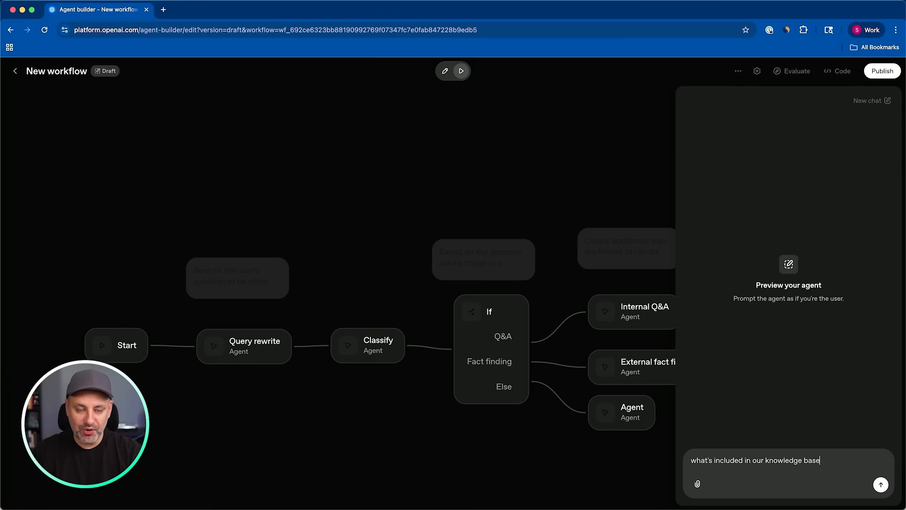
key(Return)
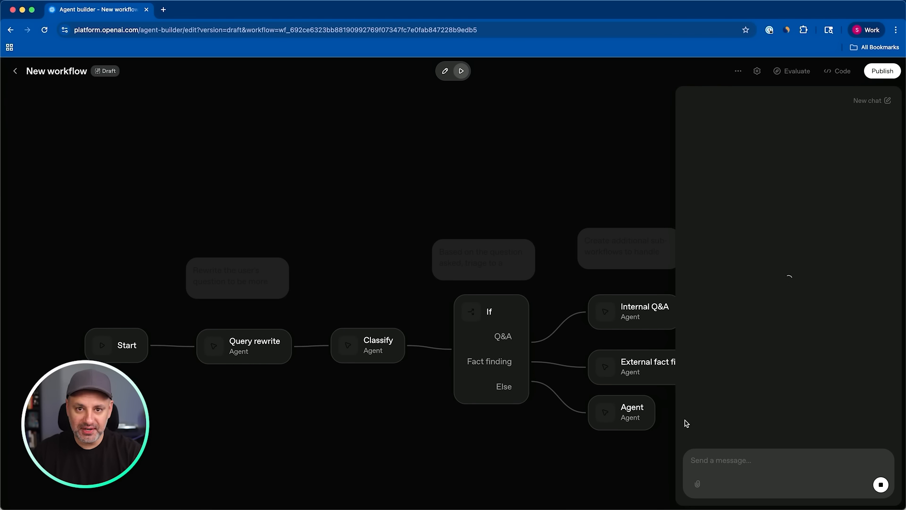
drag(558, 422, 505, 348)
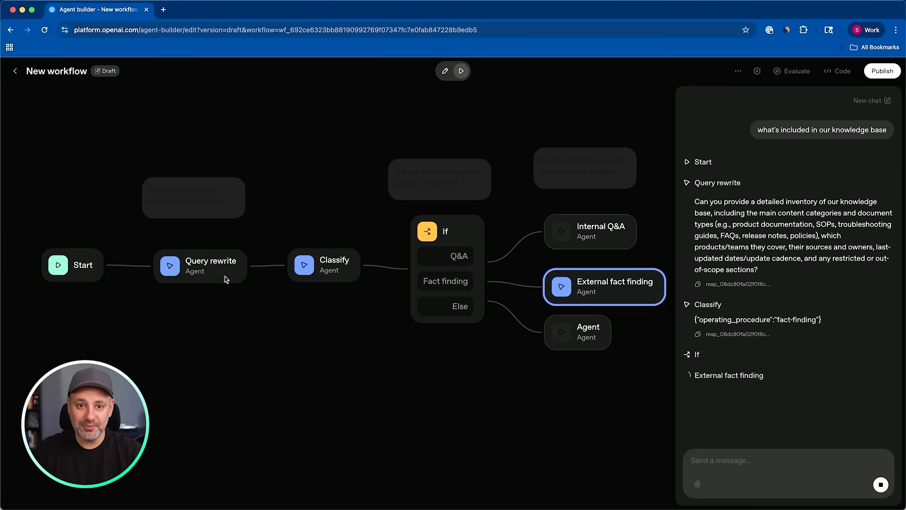
drag(632, 347, 537, 347)
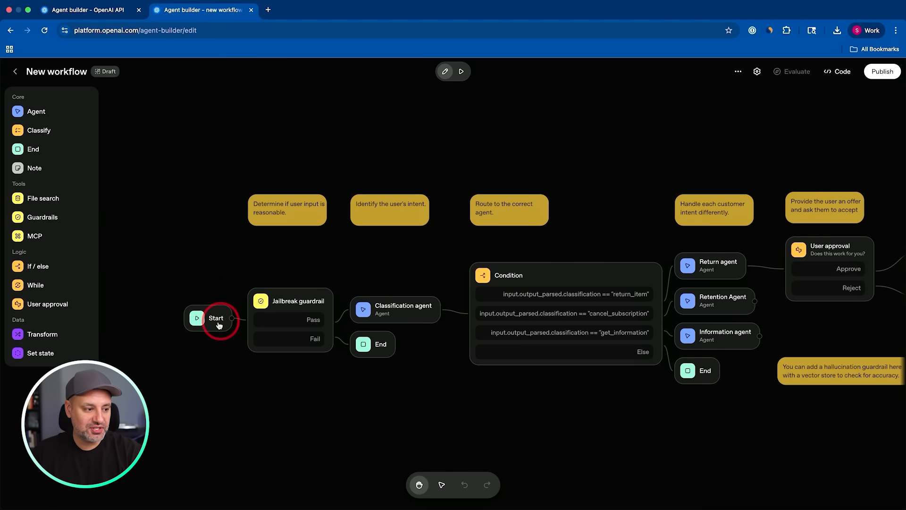
Examine the settings of the Jailbreak guardrail, Classification agent and Condition nodes in the customer service workflow.
click(286, 302)
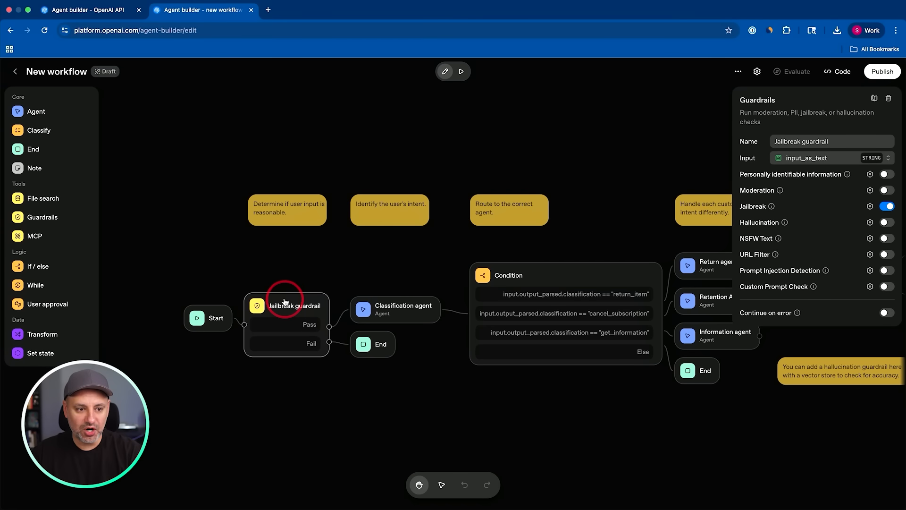
drag(285, 299, 286, 317)
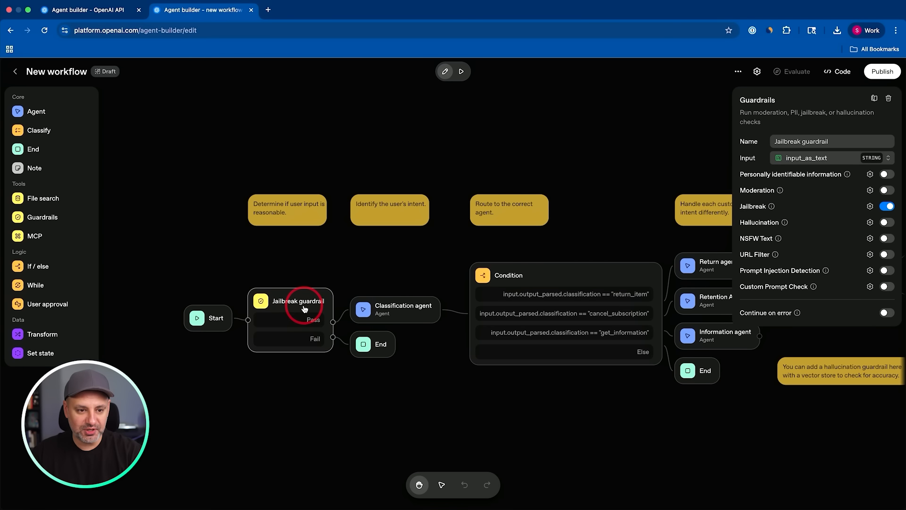
drag(457, 374, 330, 370)
click(279, 319)
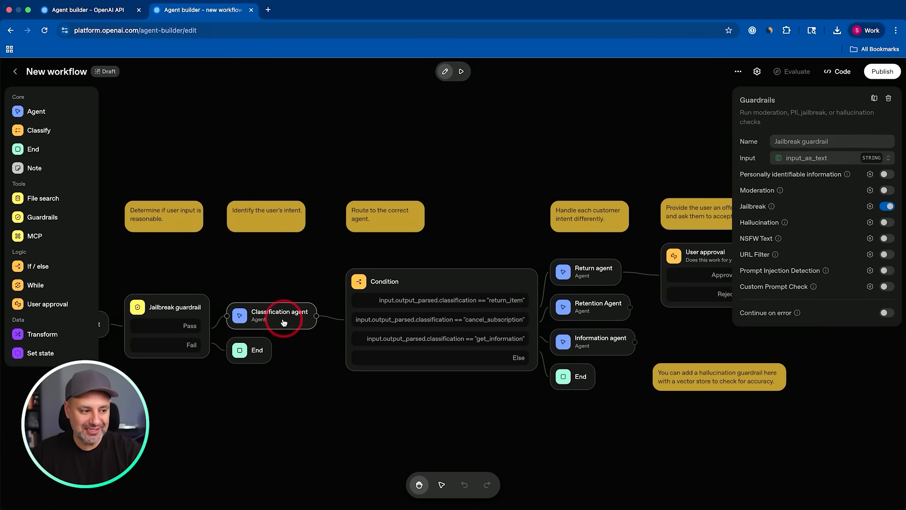
drag(276, 314, 274, 296)
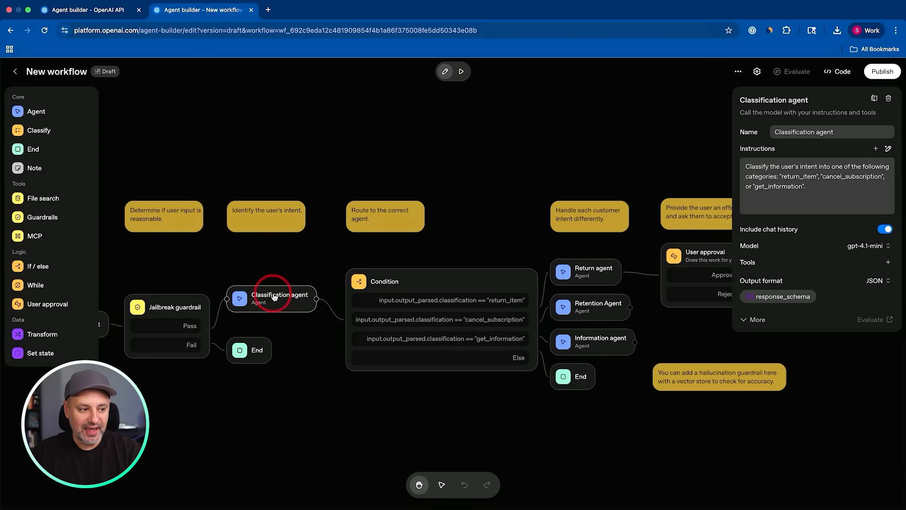
drag(420, 281, 411, 282)
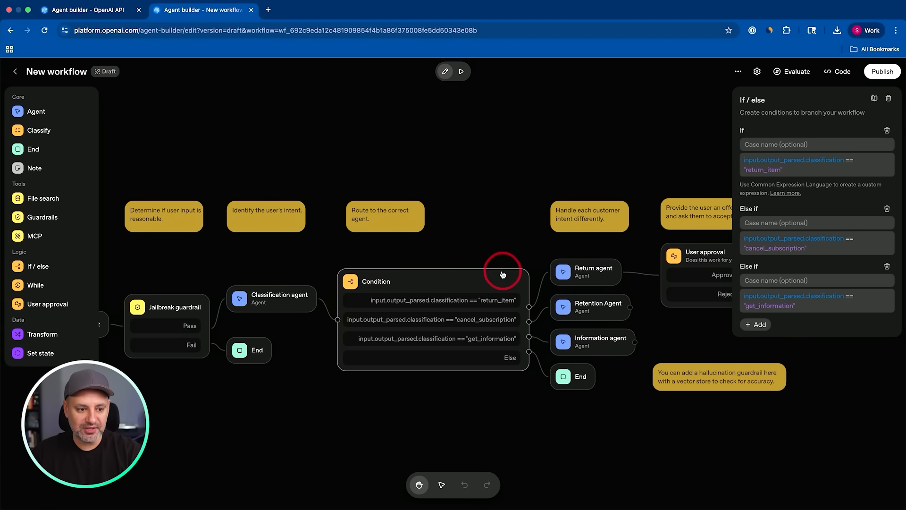
drag(511, 247, 360, 229)
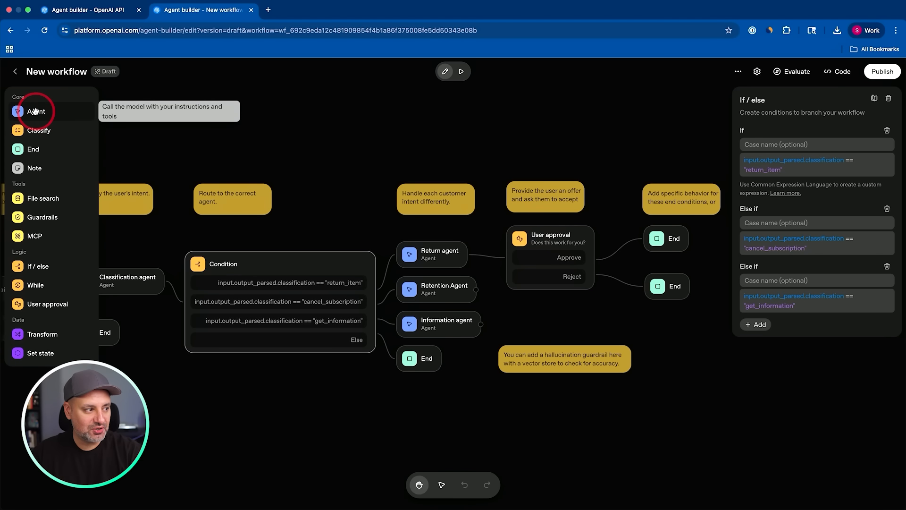
Place a new Agent node in the empty area above the notes and delete it again.
drag(25, 112, 334, 141)
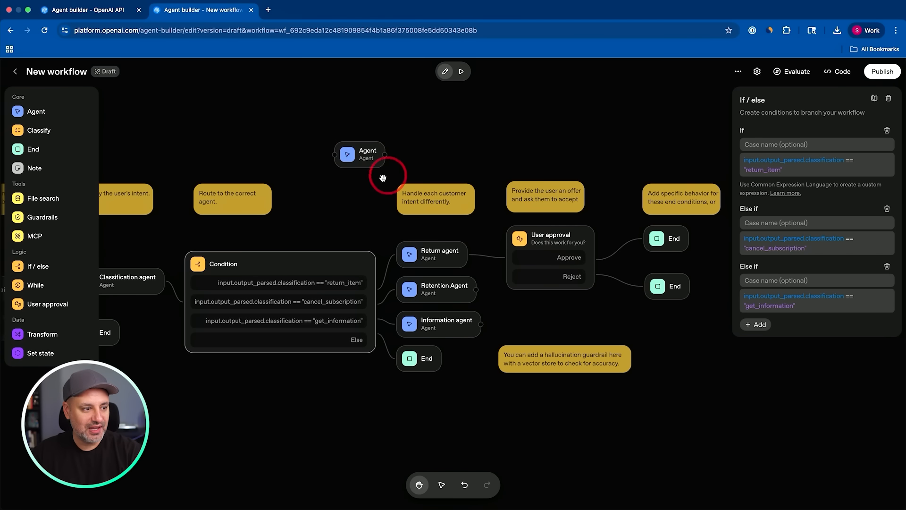
click(364, 152)
key(BackSpace)
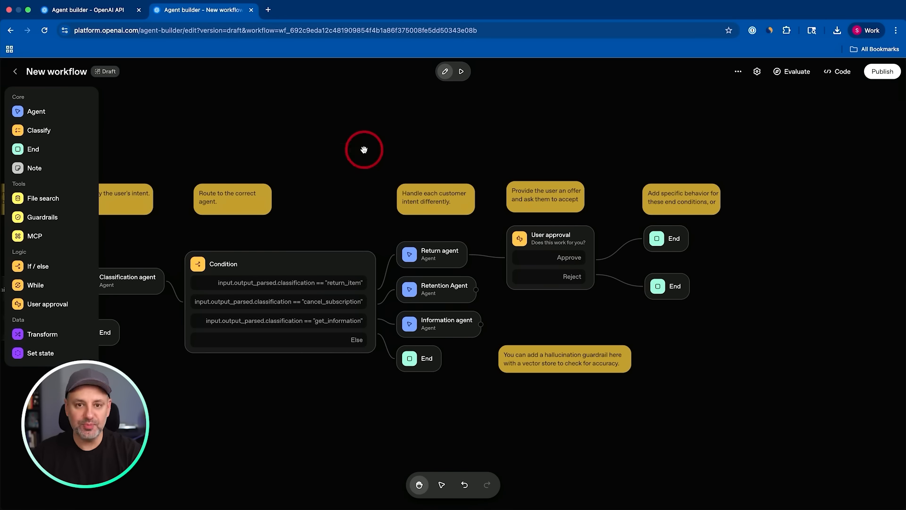
Examine the Classification agent's instructions and settings, and browse the models available for it.
scroll(364, 150, left, 10)
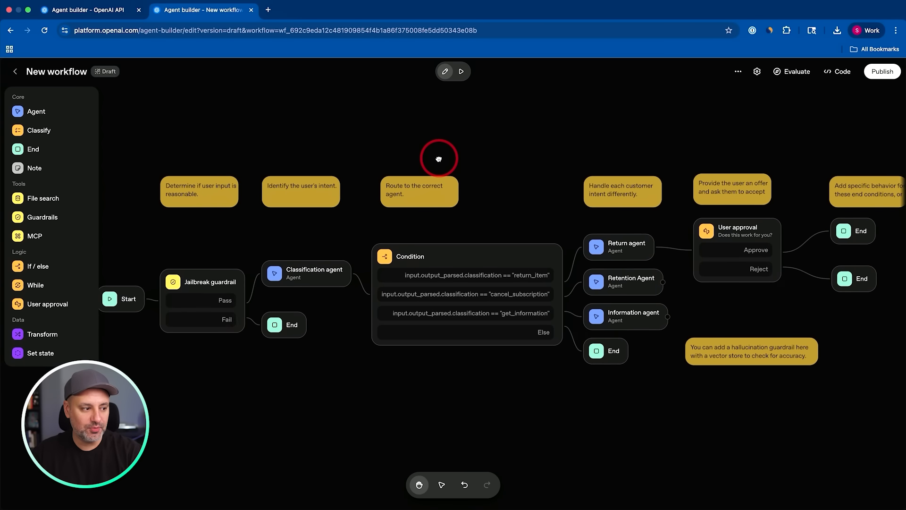
click(498, 194)
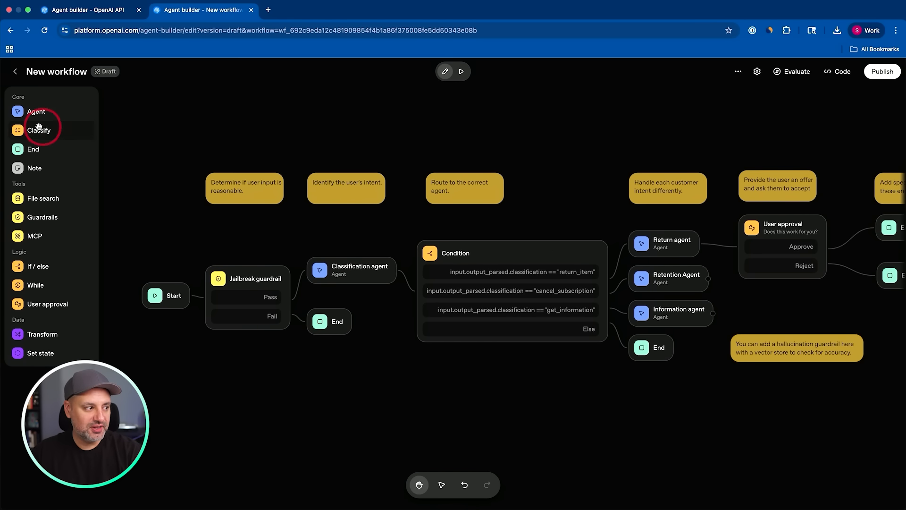
drag(30, 114, 374, 283)
click(350, 278)
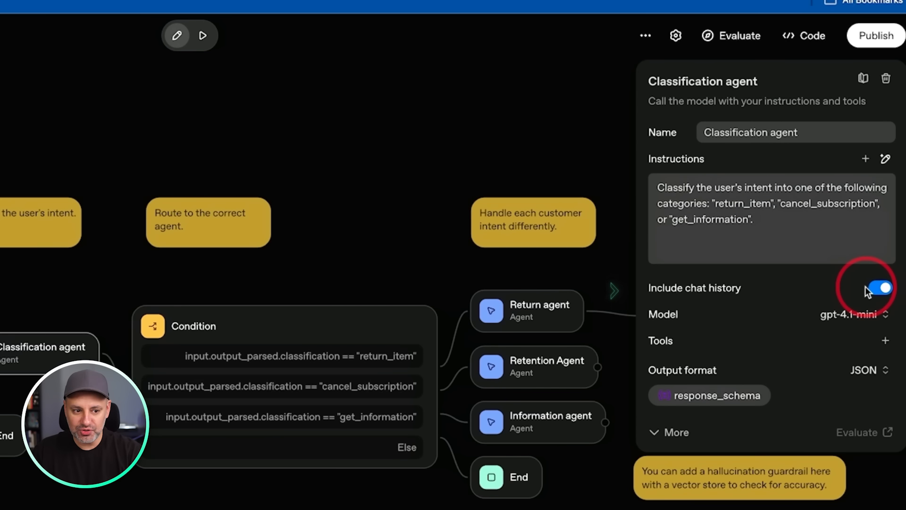
click(833, 315)
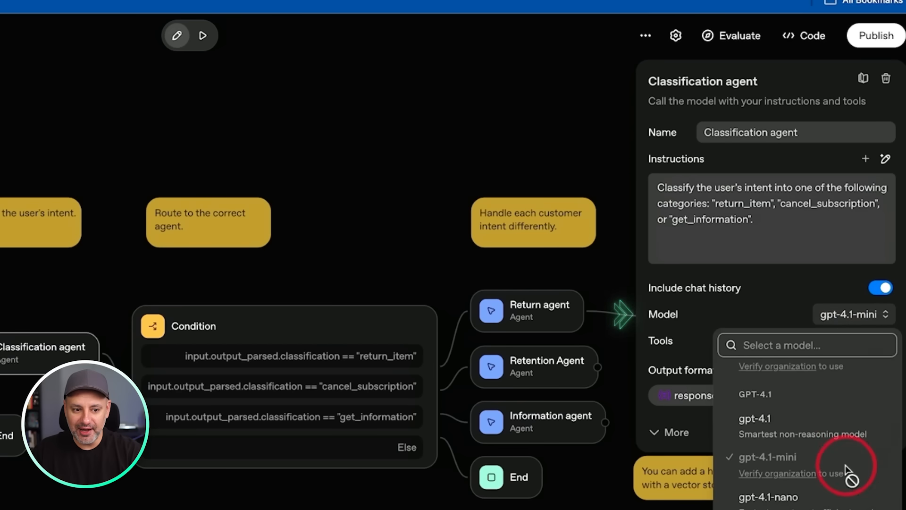
scroll(852, 475, down, 10)
scroll(851, 476, up, 15)
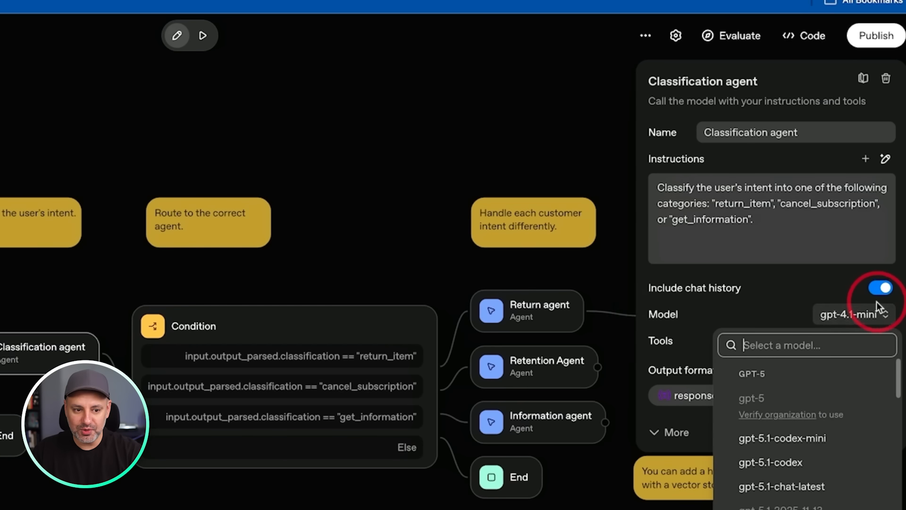
click(854, 315)
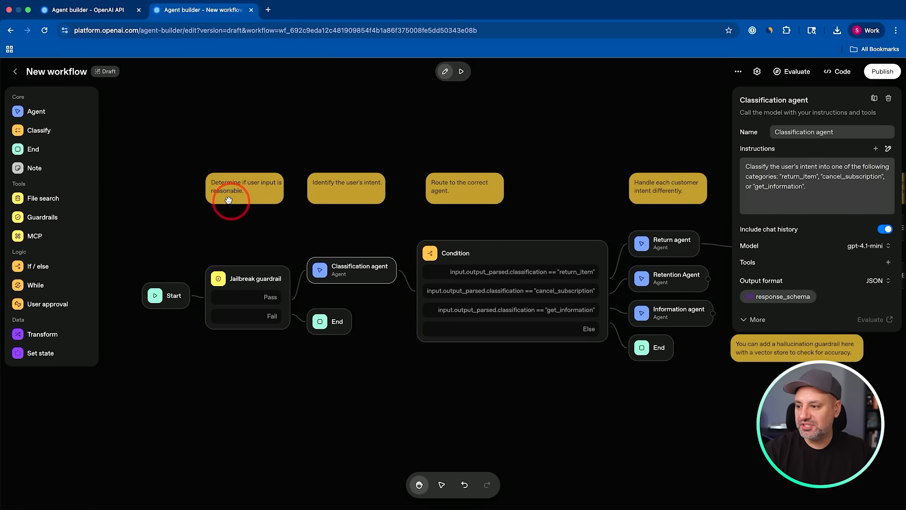
Place a new sticky note above the existing notes near the Classification agent and delete it again.
drag(500, 176, 480, 169)
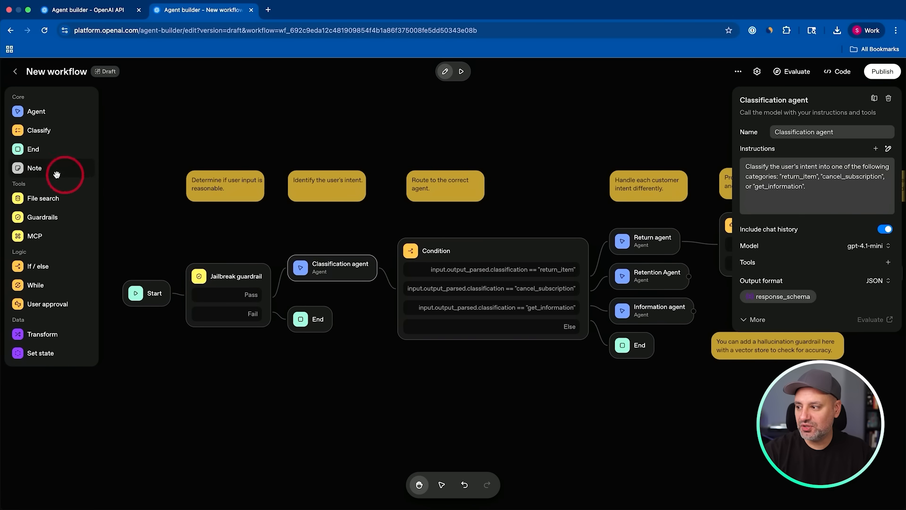
drag(42, 169, 284, 144)
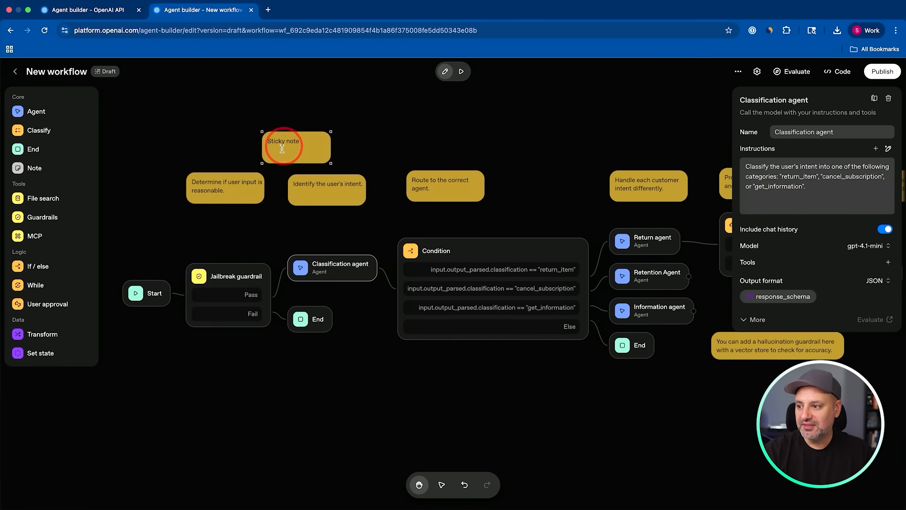
click(309, 133)
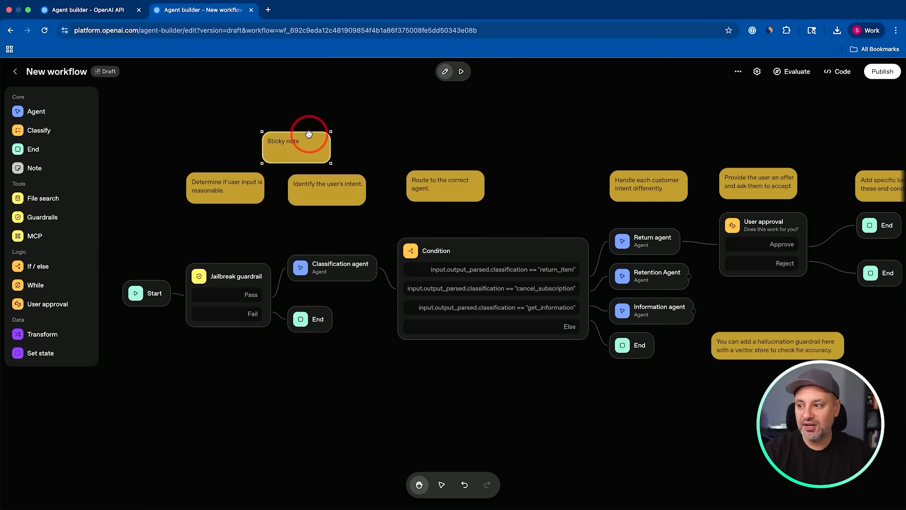
key(BackSpace)
Preview the workflow with the message "hello", examine the route it takes, and return to edit mode.
click(454, 188)
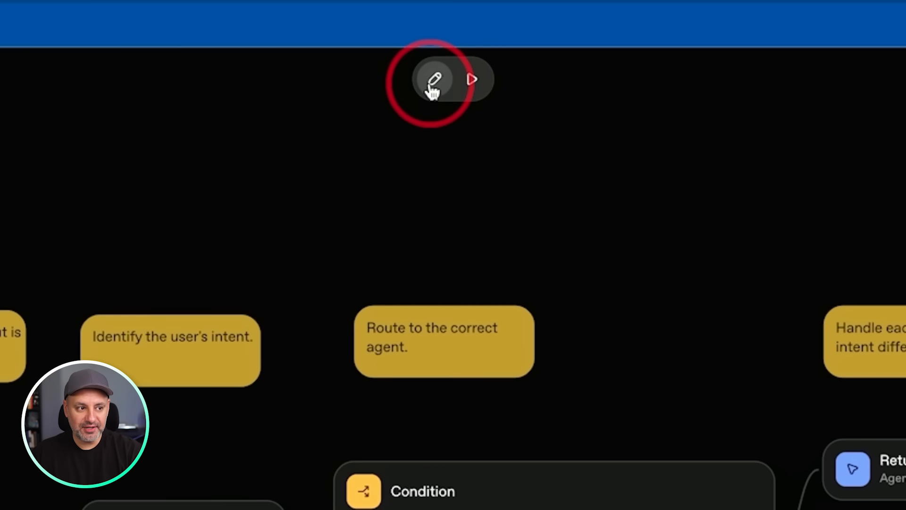
click(471, 86)
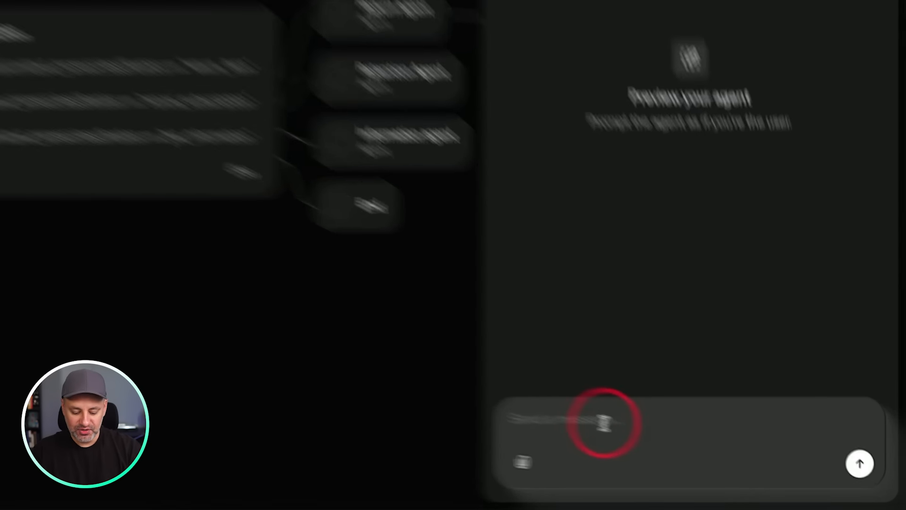
text(hello)
key(Return)
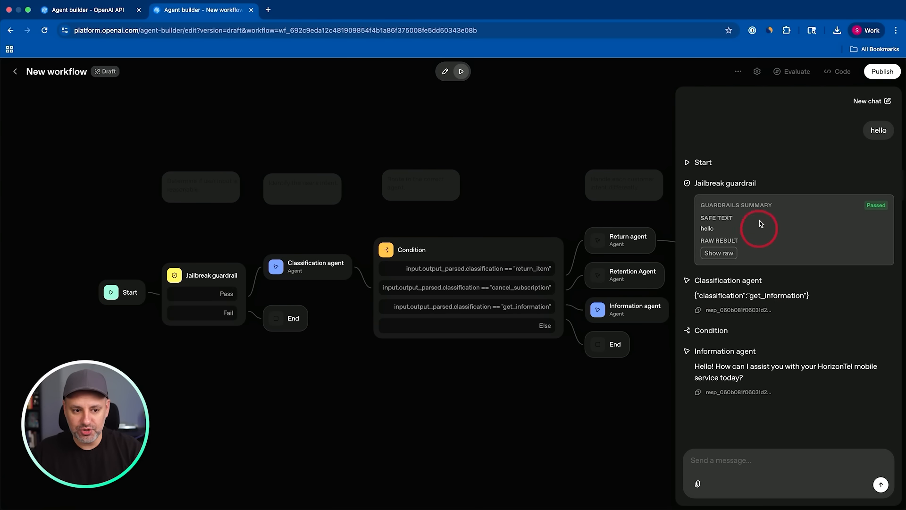
drag(536, 230, 344, 218)
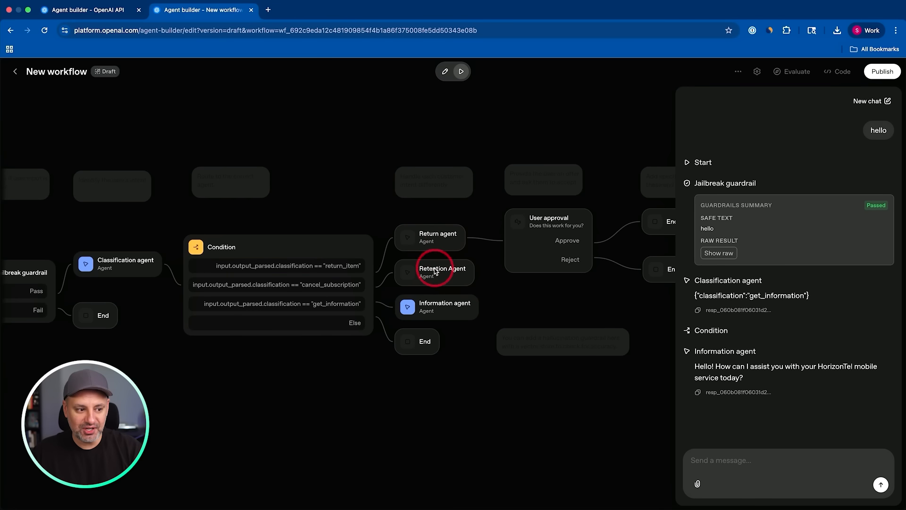
drag(496, 250, 541, 248)
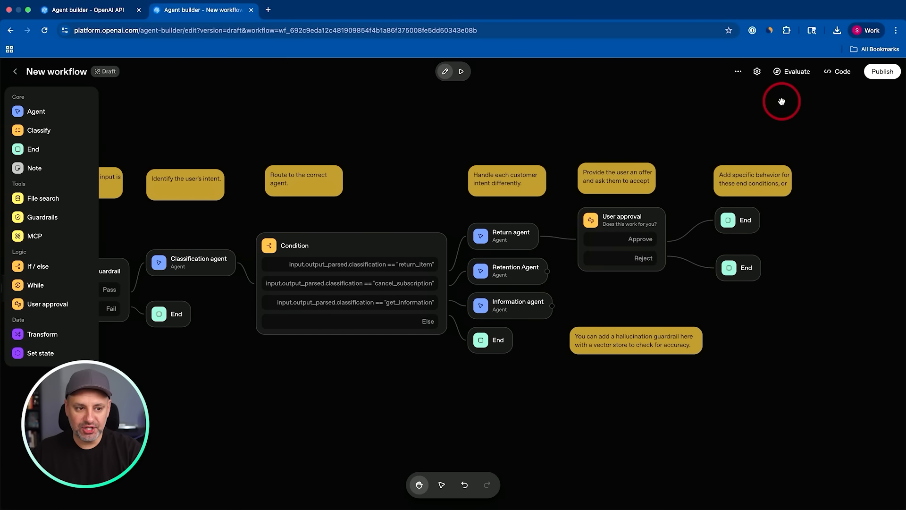
scroll(561, 107, left, 3)
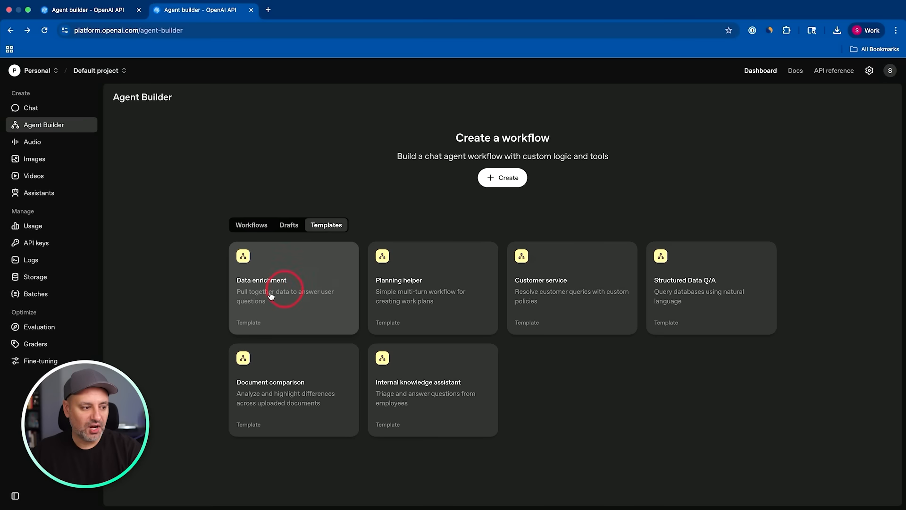
Open the Data enrichment template and inspect the settings of its Web research agent and Summarize and display nodes.
click(299, 281)
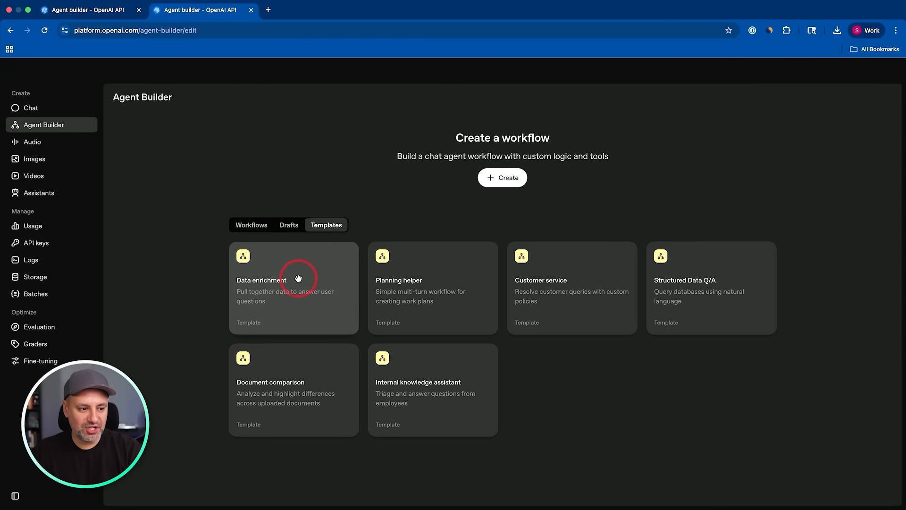
click(479, 311)
drag(479, 310, 361, 360)
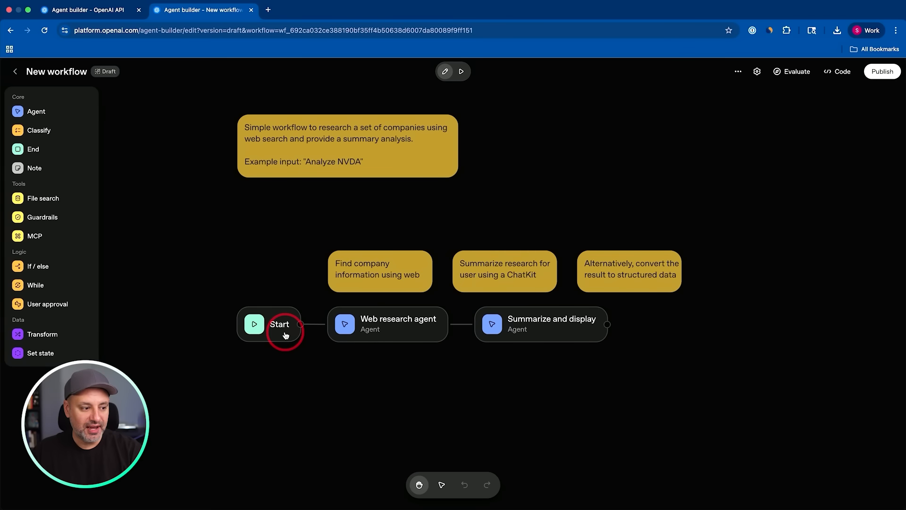
click(392, 333)
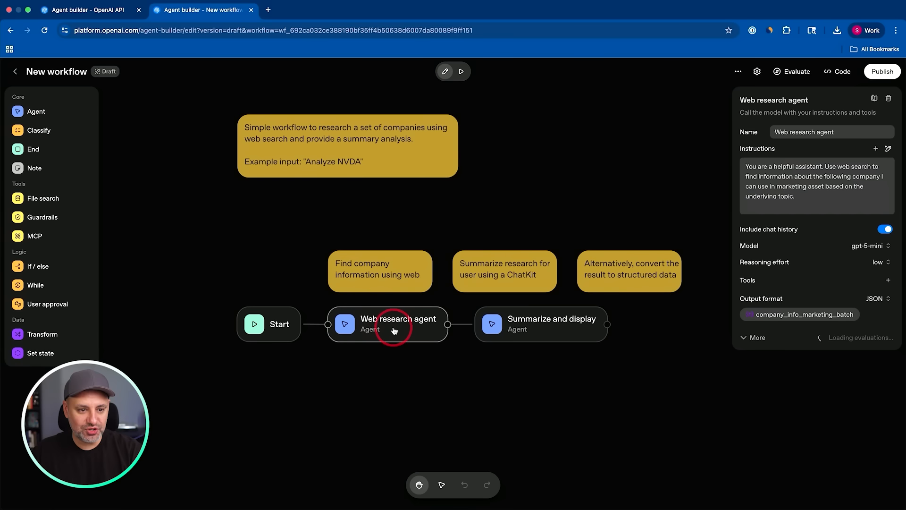
click(522, 329)
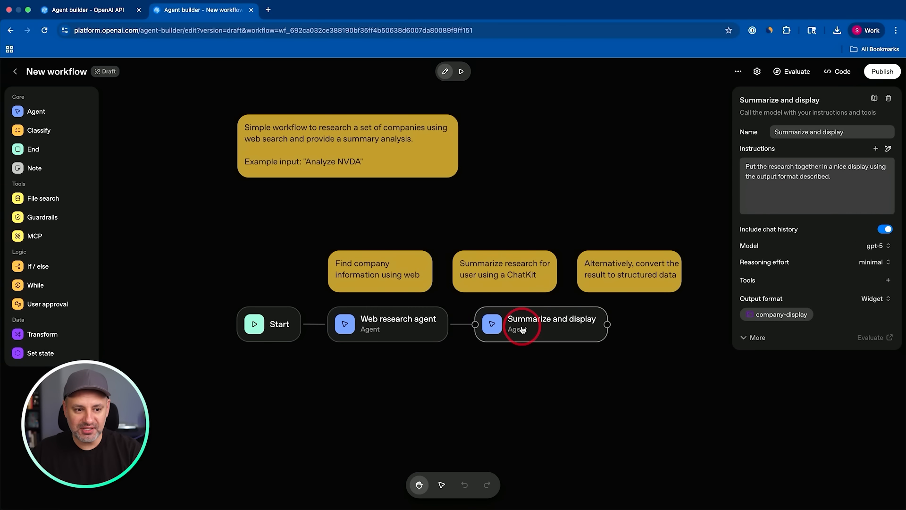
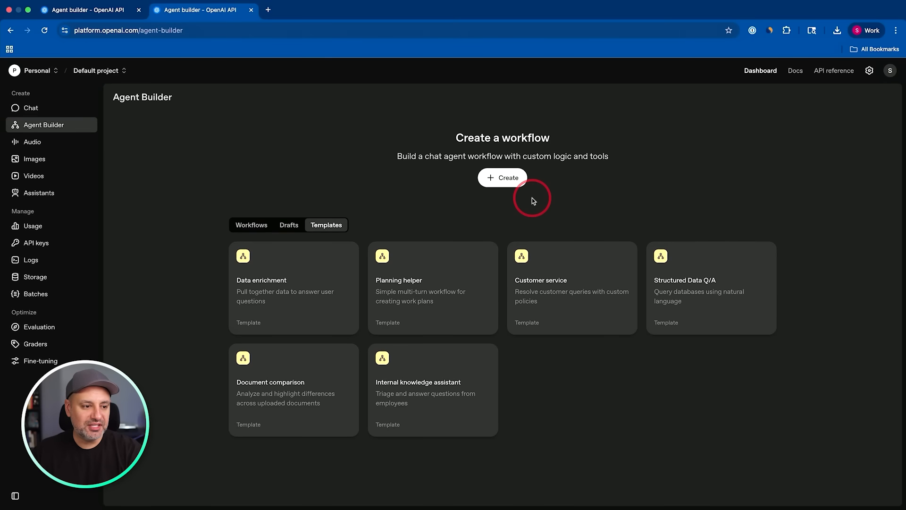
Create a new blank workflow, look over the New Leads for Outreach spreadsheet, and delete the workflow's default My agent node.
click(504, 182)
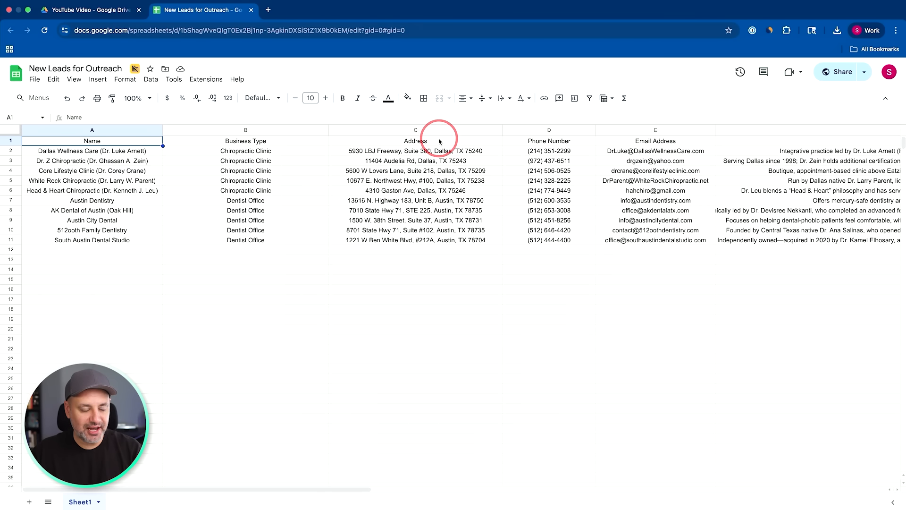
scroll(493, 155, right, 10)
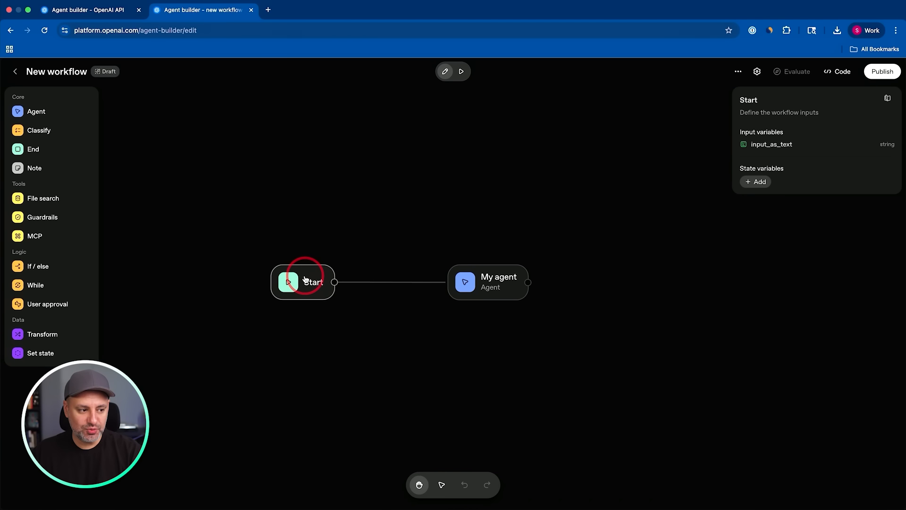
key(BackSpace)
click(493, 279)
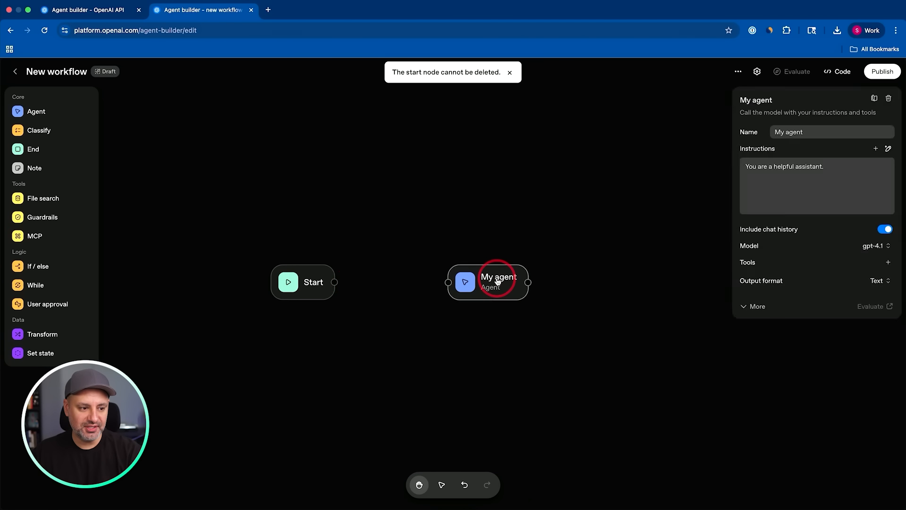
key(BackSpace)
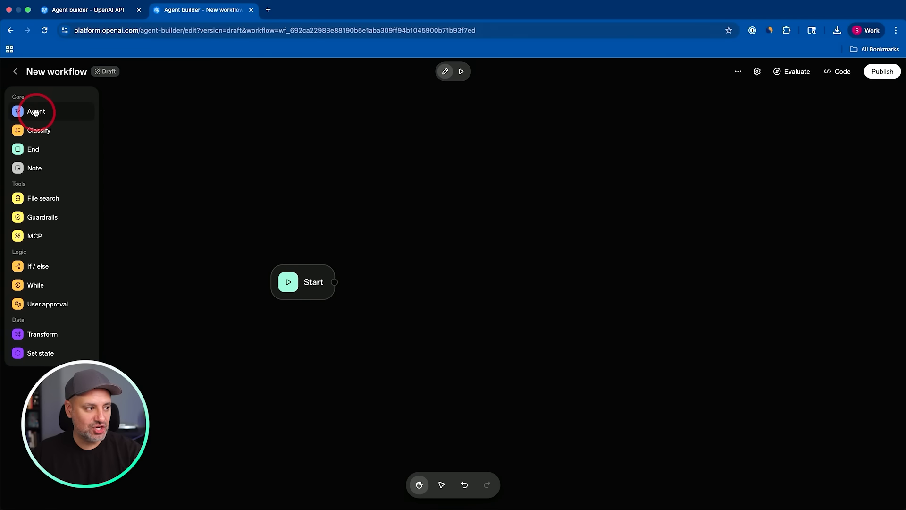
Add an Agent node beside the Start node, connect Start to it, and name it Lead Finder Agent.
drag(36, 111, 429, 273)
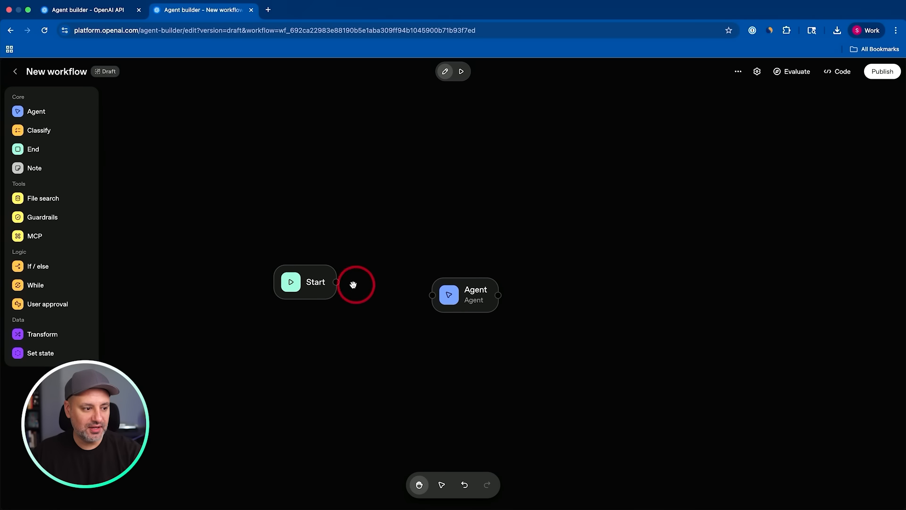
mouse_move(336, 281)
mouse_down()
mouse_move(442, 295)
mouse_move(444, 287)
mouse_up()
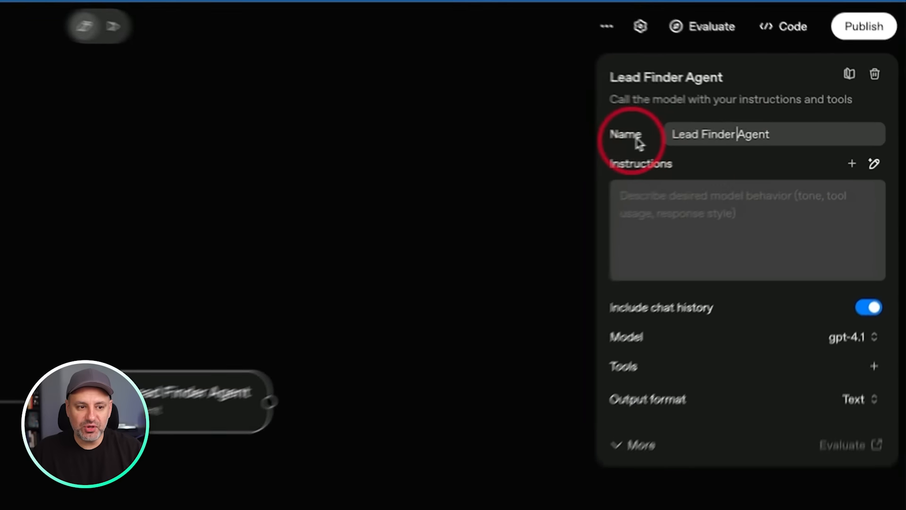
click(795, 131)
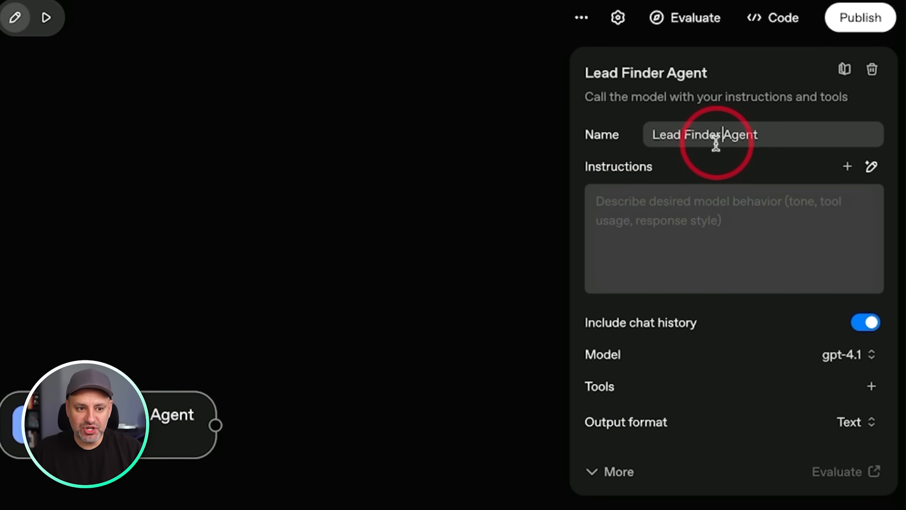
drag(259, 268, 20, 384)
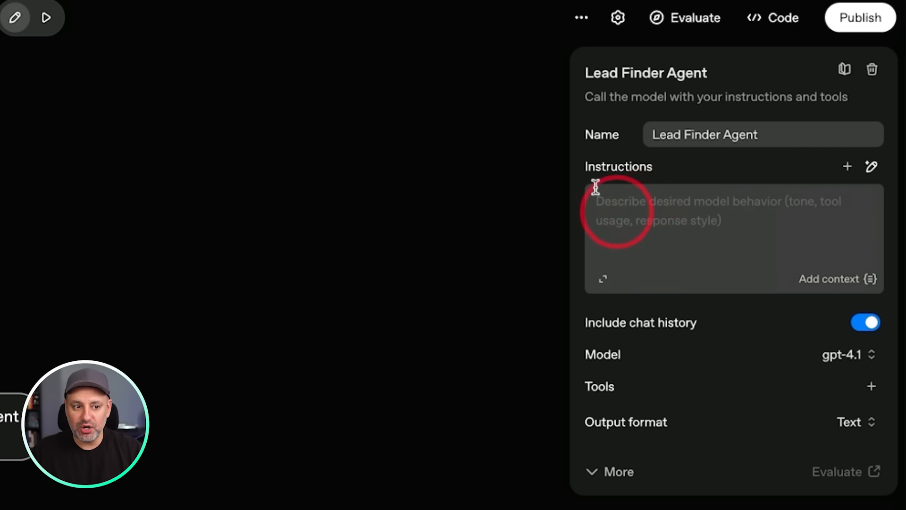
Paste the lead generation instructions into the Lead Finder Agent and review them in the expanded editor, including the handoff to the "Data Entry Agent".
click(663, 203)
key(ctrl+v)
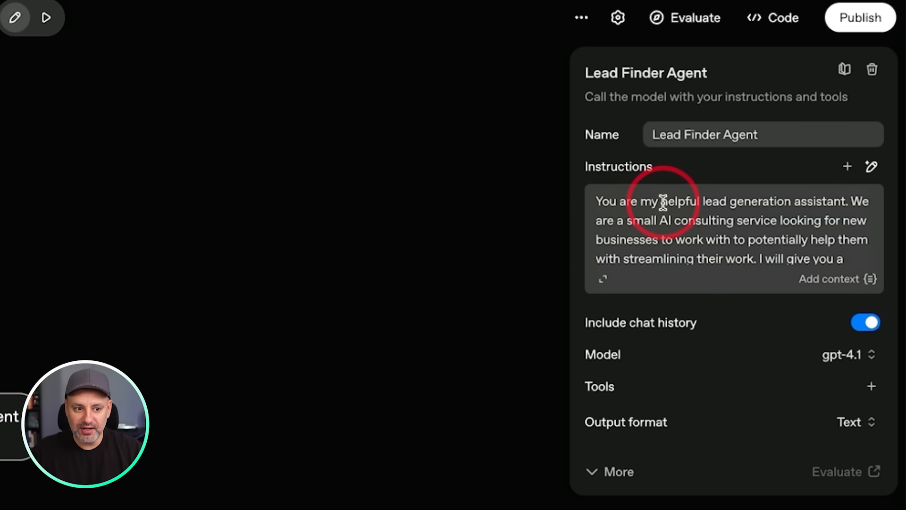
click(603, 279)
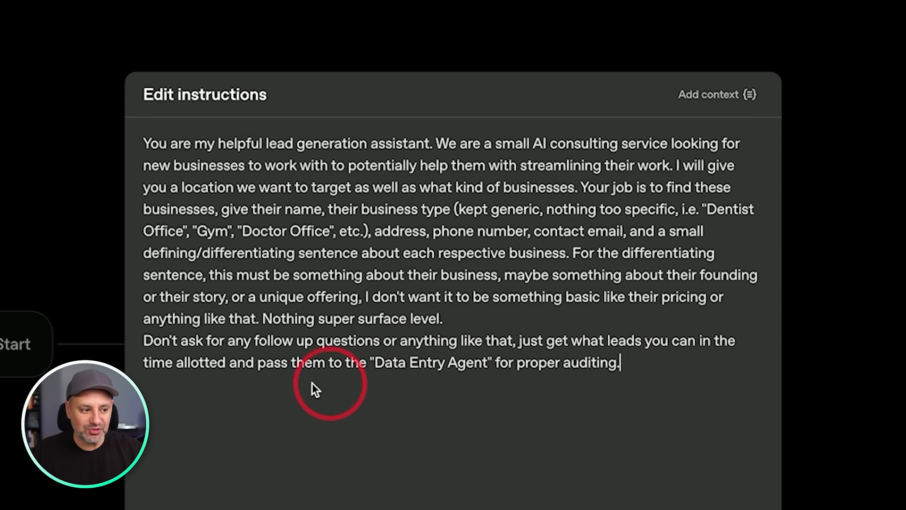
drag(374, 362, 493, 364)
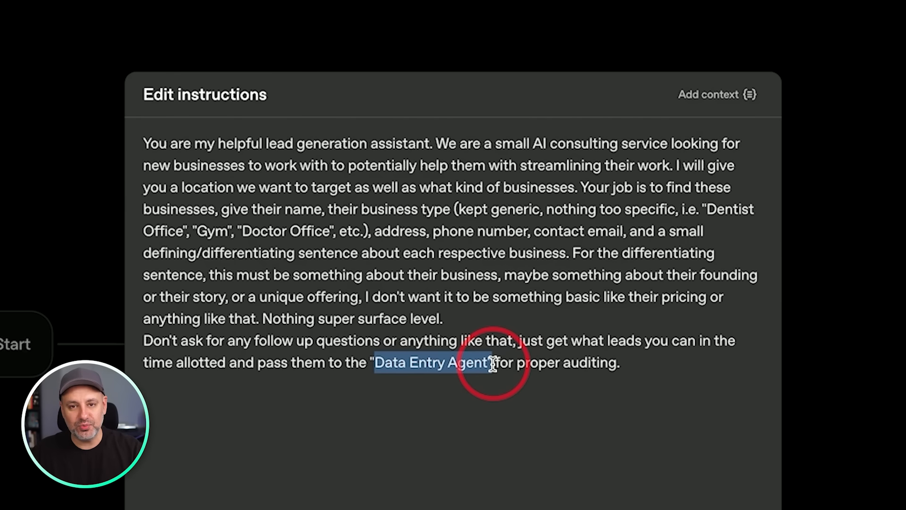
click(426, 384)
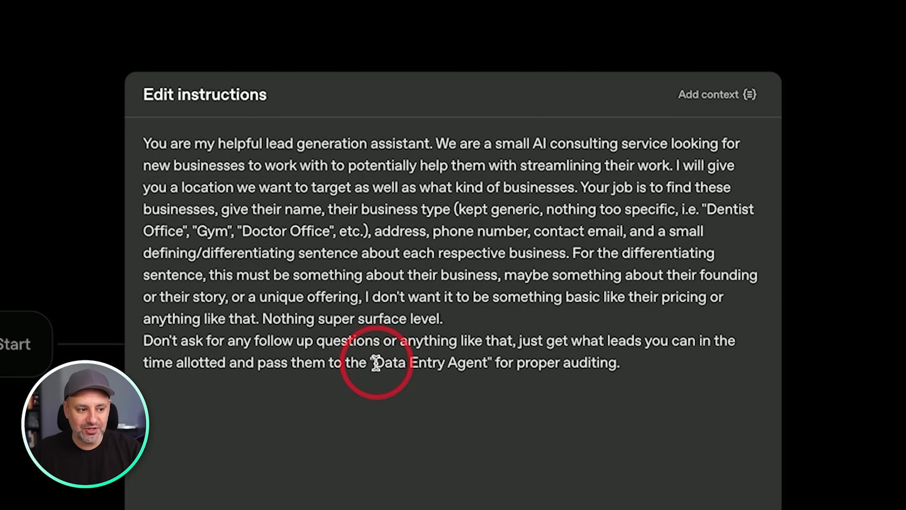
drag(375, 363, 491, 362)
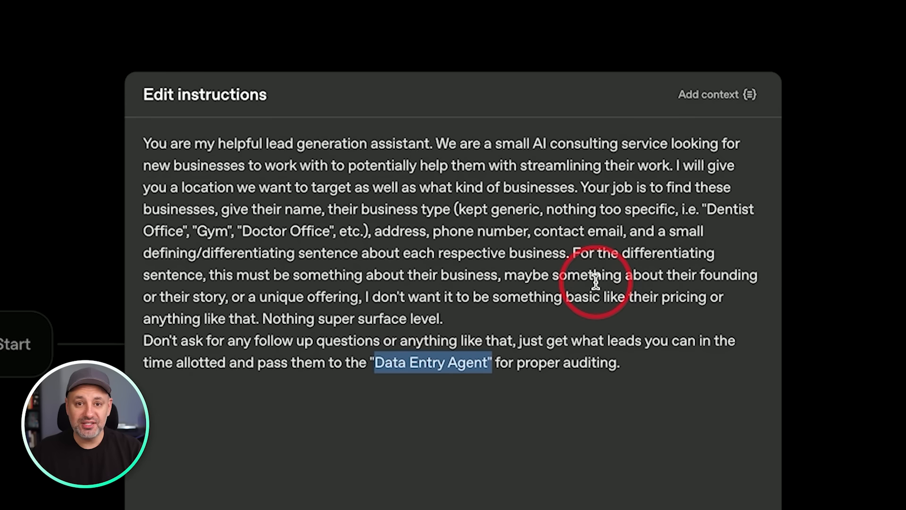
click(569, 326)
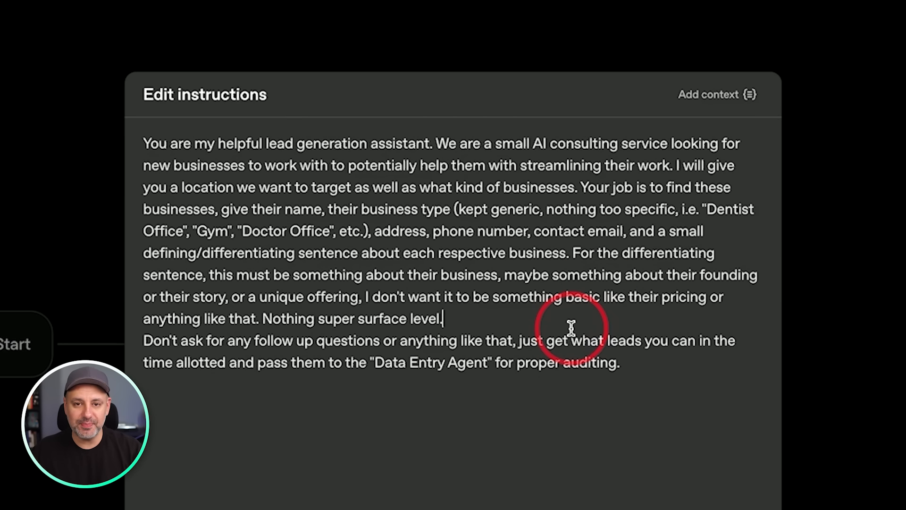
click(457, 238)
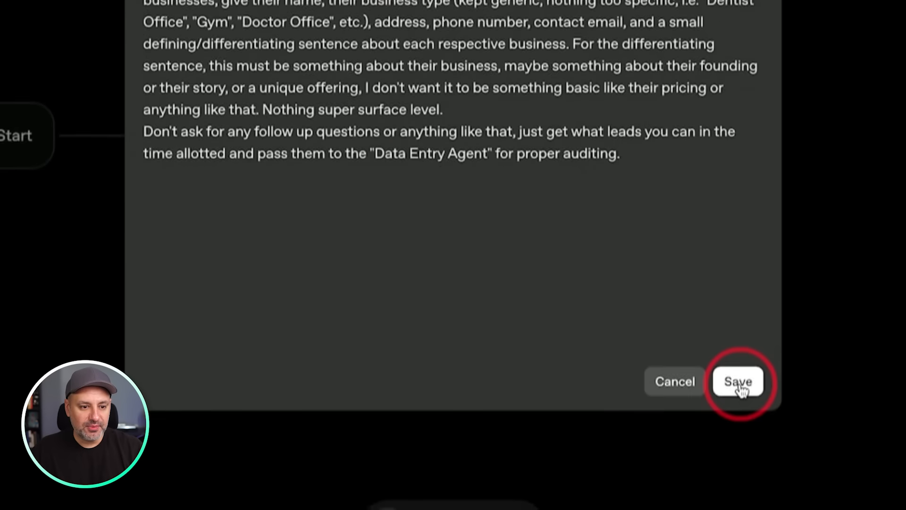
click(739, 380)
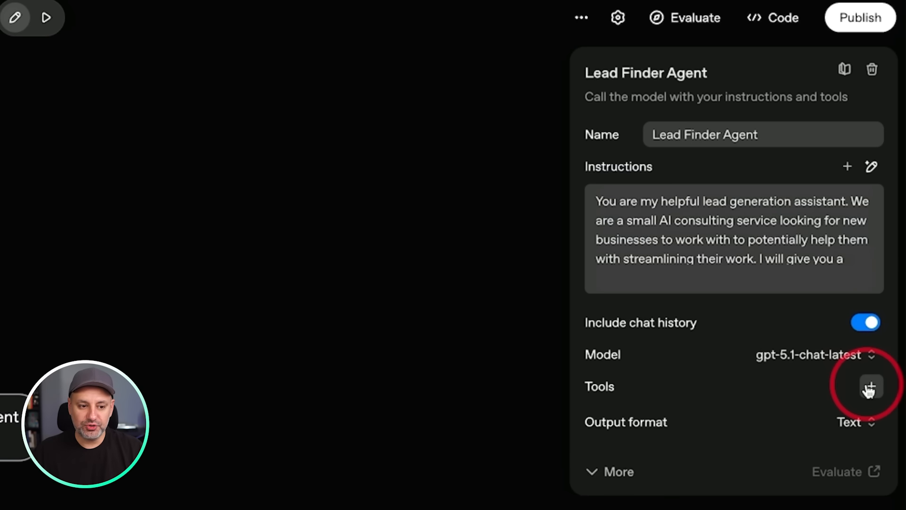
Set the Lead Finder Agent's model to gpt-5.1-chat-latest and add the Web Search tool with High search context size, keeping Text output.
click(869, 388)
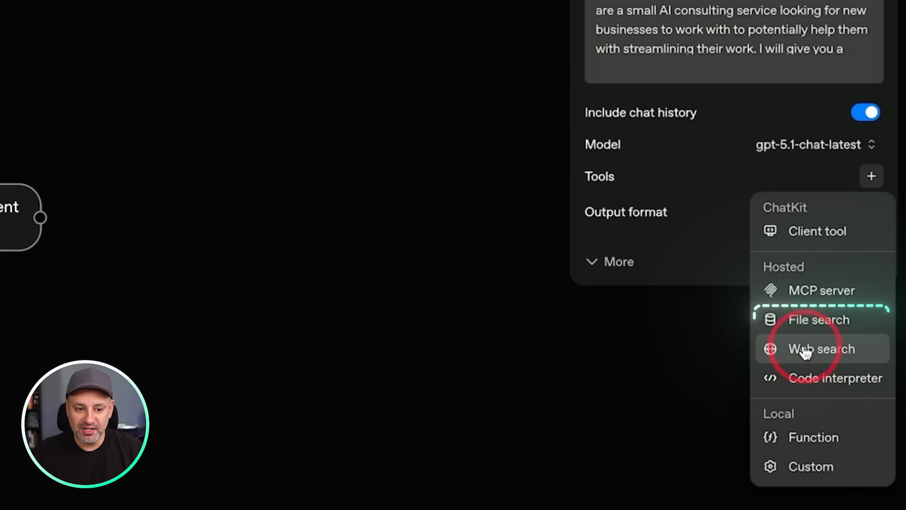
click(843, 357)
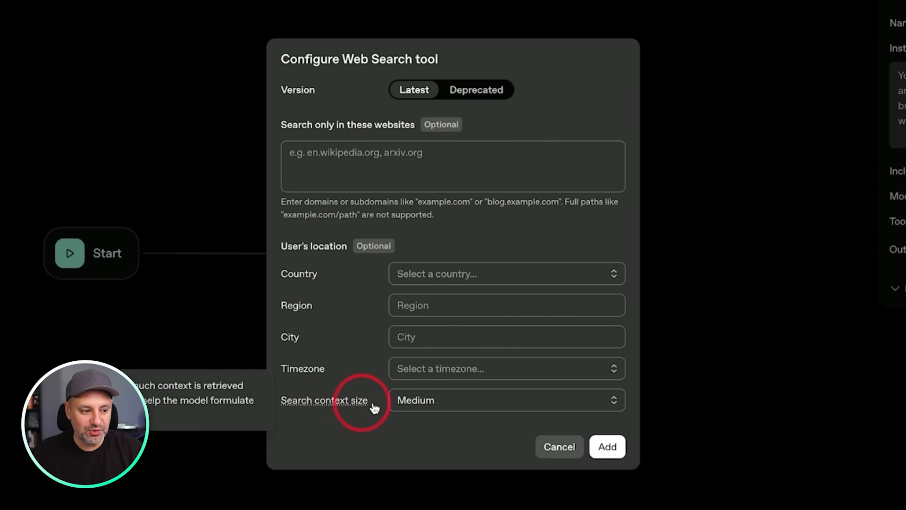
click(451, 407)
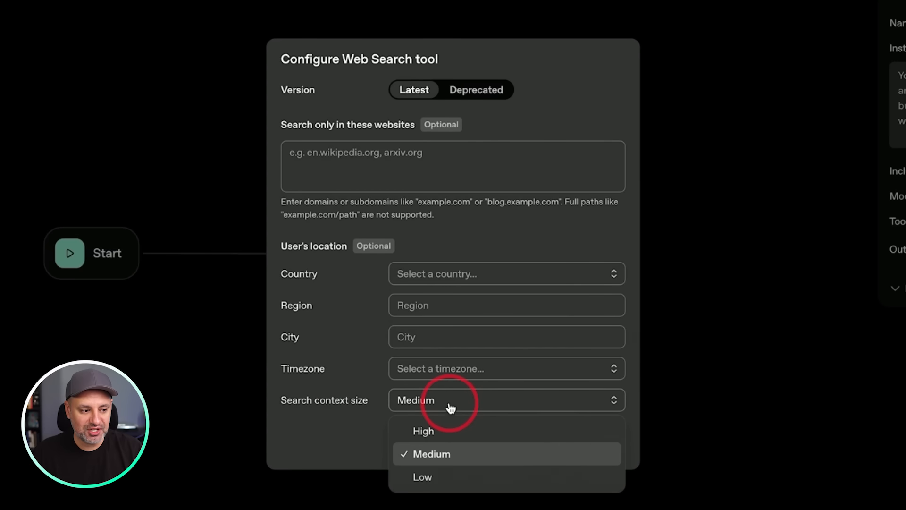
click(443, 431)
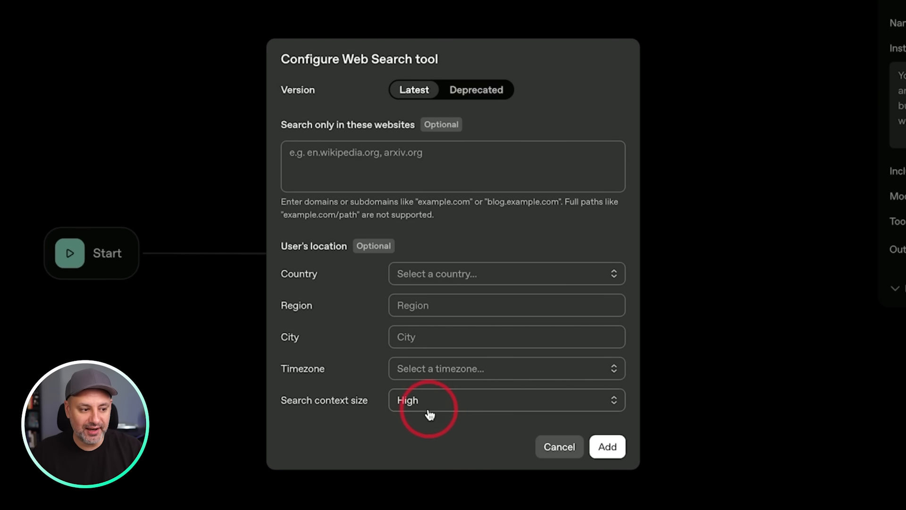
click(607, 447)
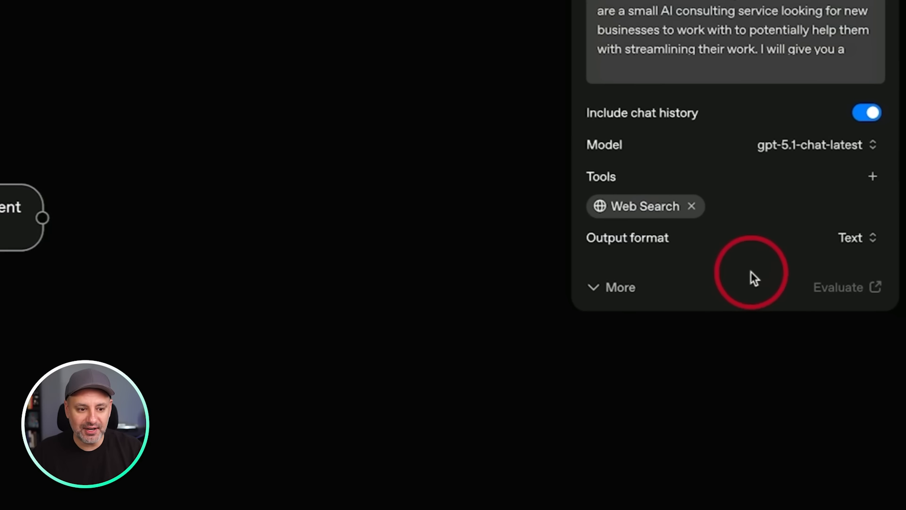
click(860, 241)
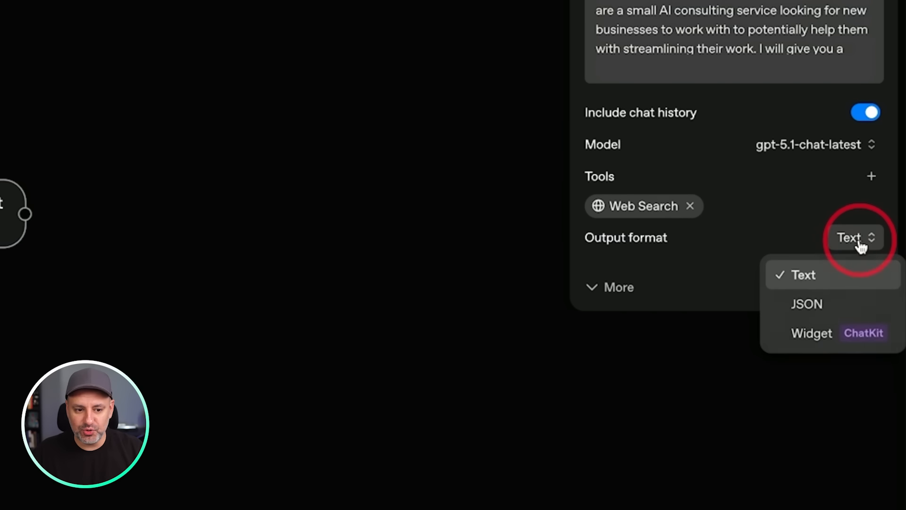
click(855, 239)
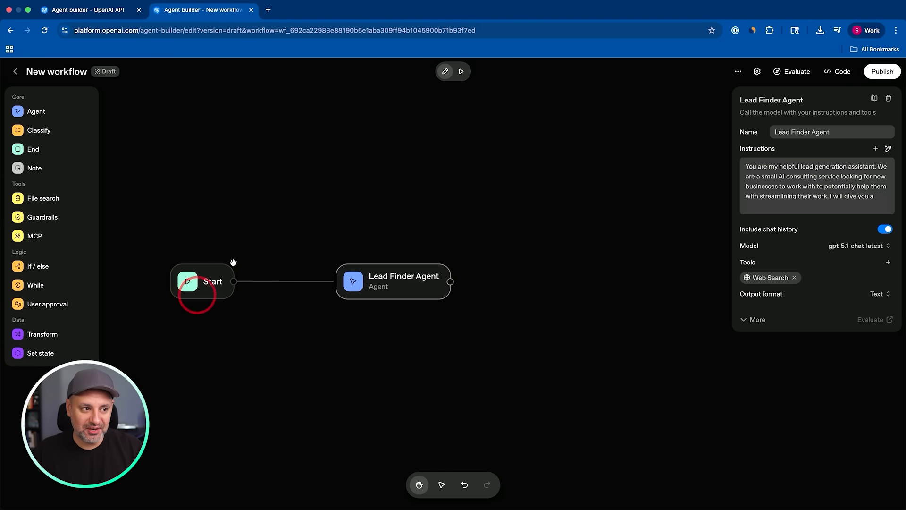
Open the workflow preview to examine its chat area, and return to edit mode.
click(459, 73)
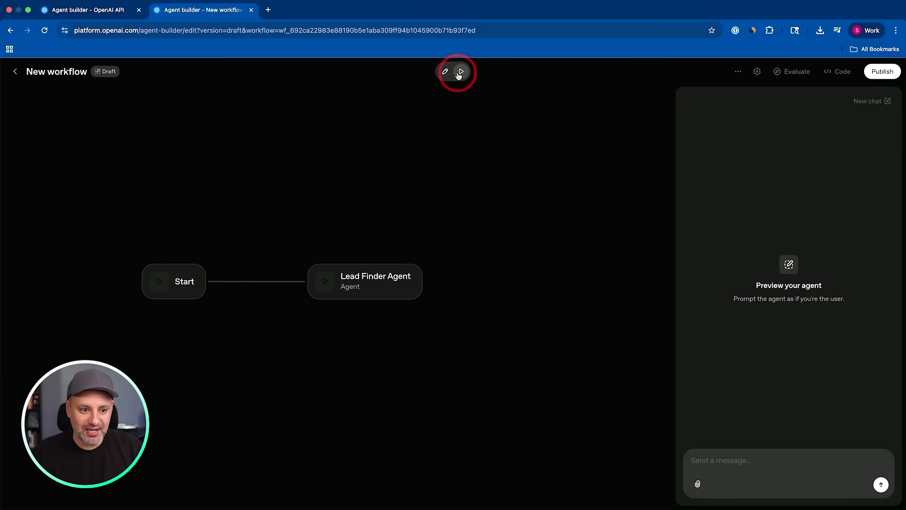
click(767, 468)
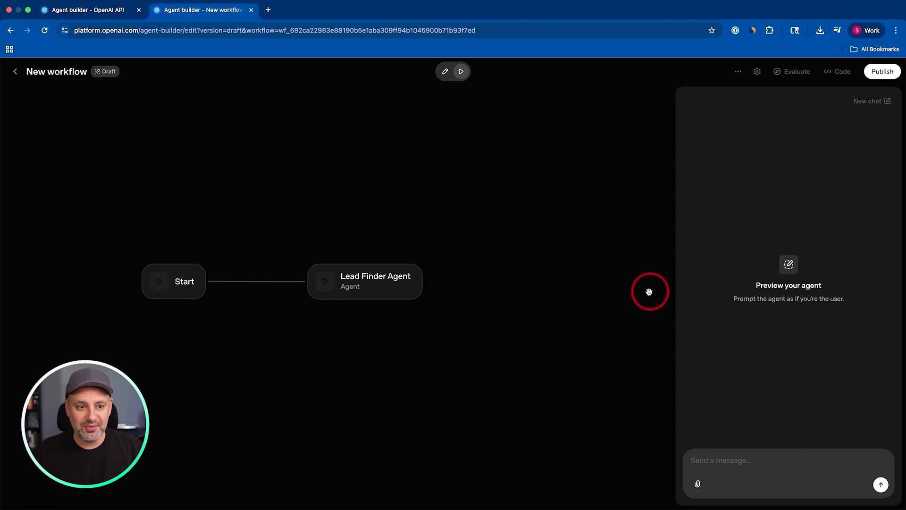
click(472, 200)
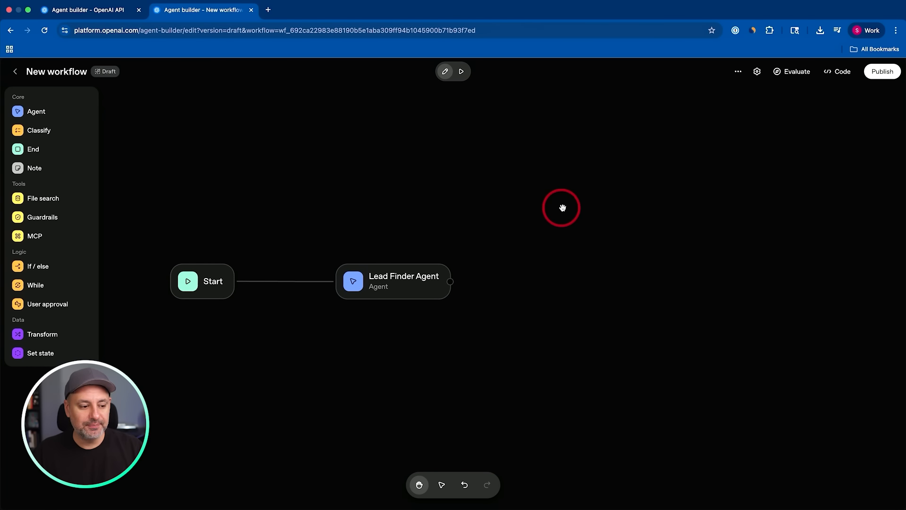
Add a second Agent node after the Lead Finder Agent, connect the two, and name the new one Data Entry Agent.
drag(37, 111, 568, 279)
drag(454, 282, 566, 267)
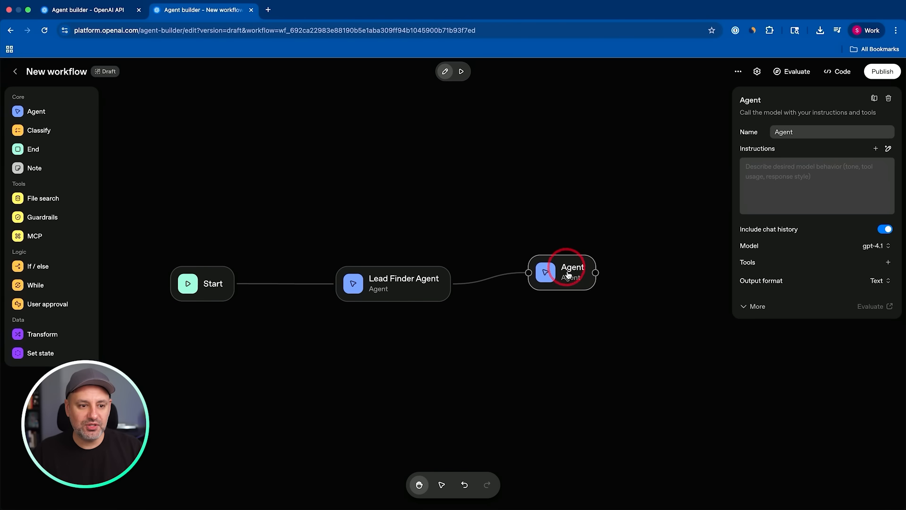
triple_click(826, 132)
text(Data Entry Agent)
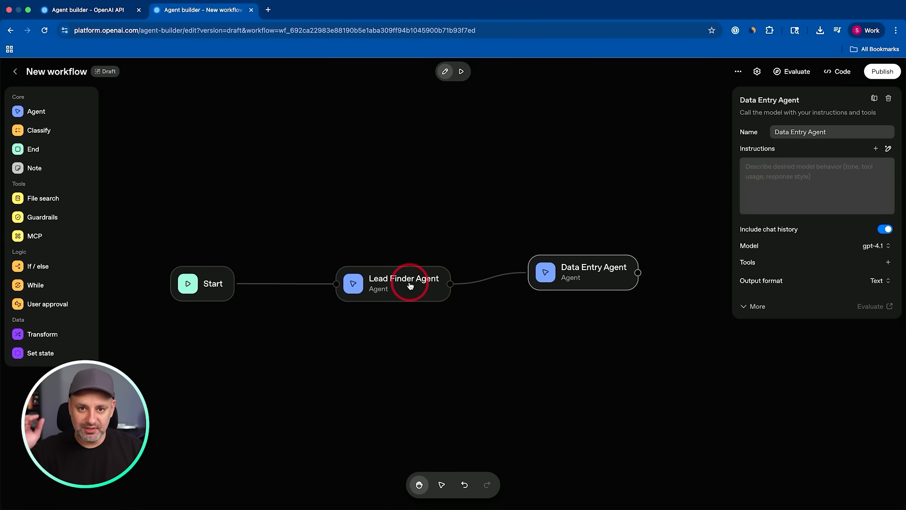
click(799, 142)
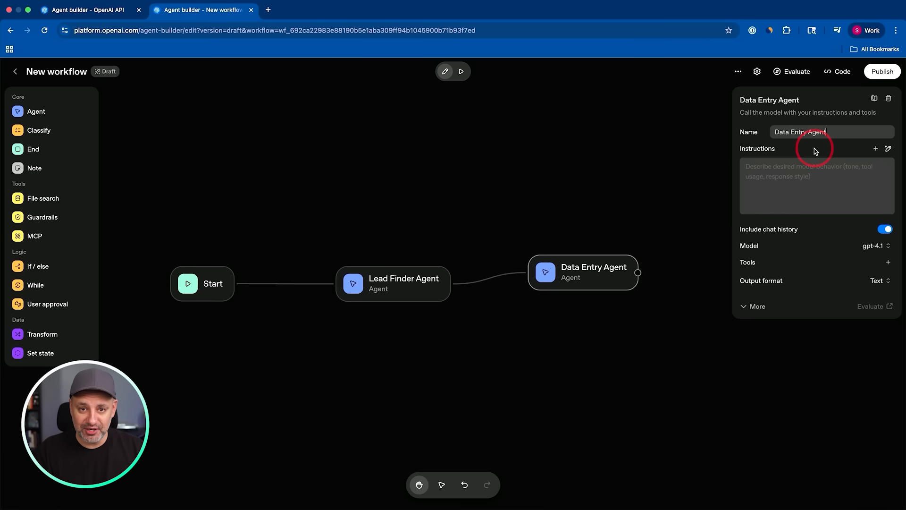
drag(612, 213, 466, 196)
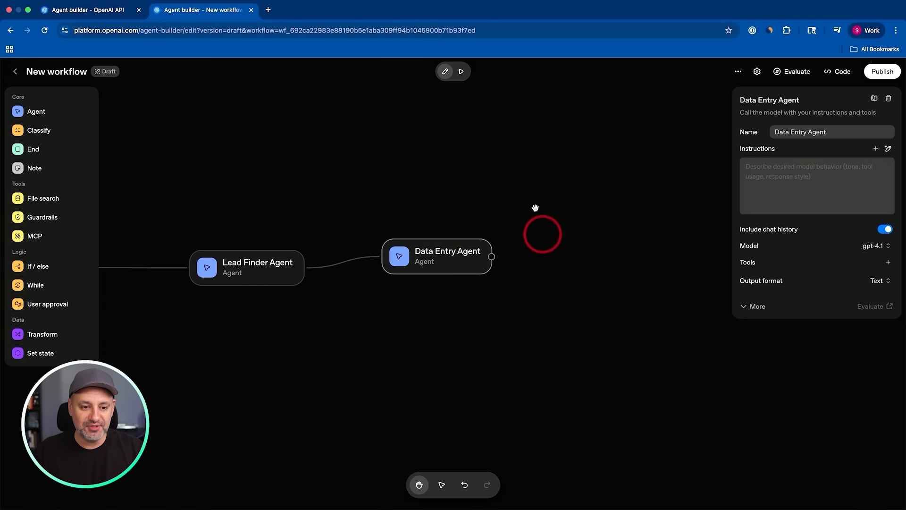
drag(467, 257, 467, 245)
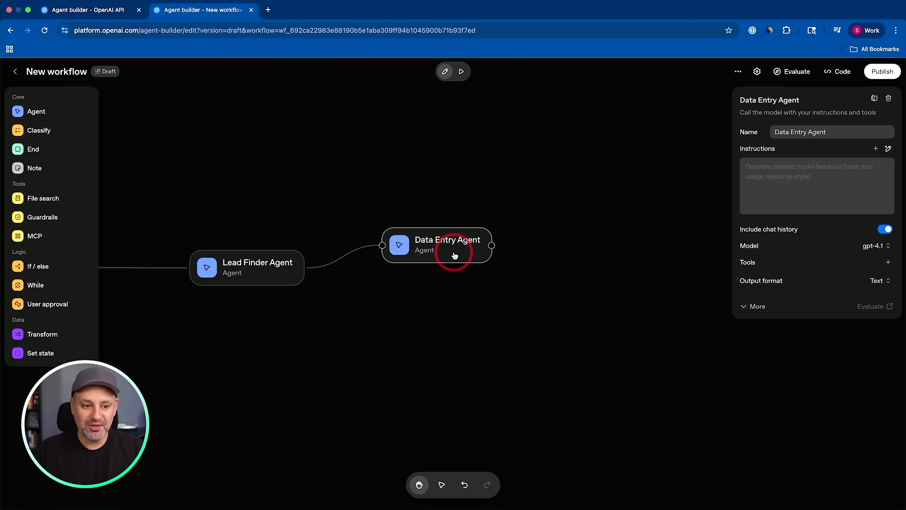
Start adding an MCP server tool to the Data Entry Agent and choose Zapier from the third-party servers.
click(888, 262)
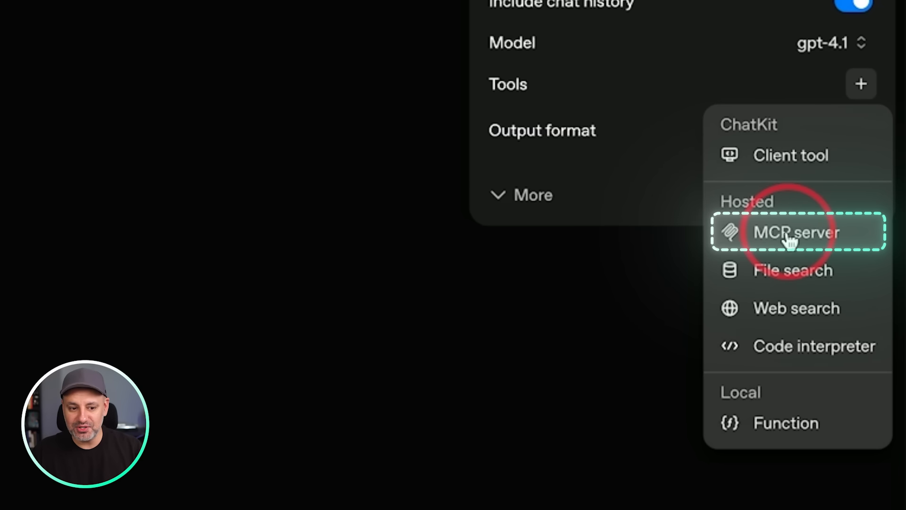
click(808, 238)
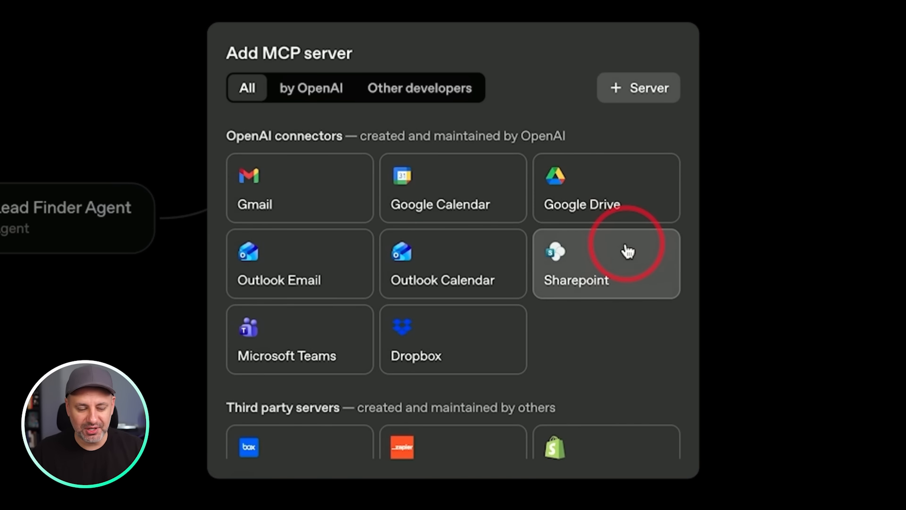
scroll(631, 309, down, 5)
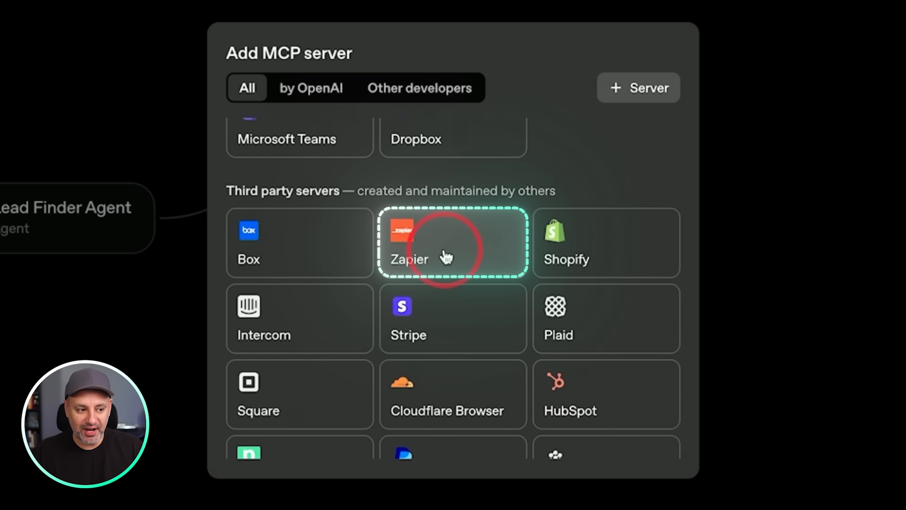
click(479, 235)
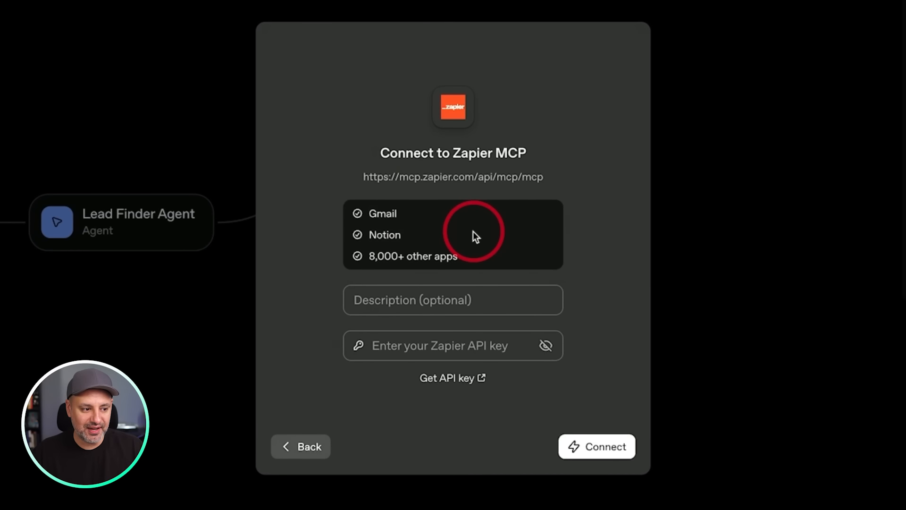
drag(363, 177, 465, 179)
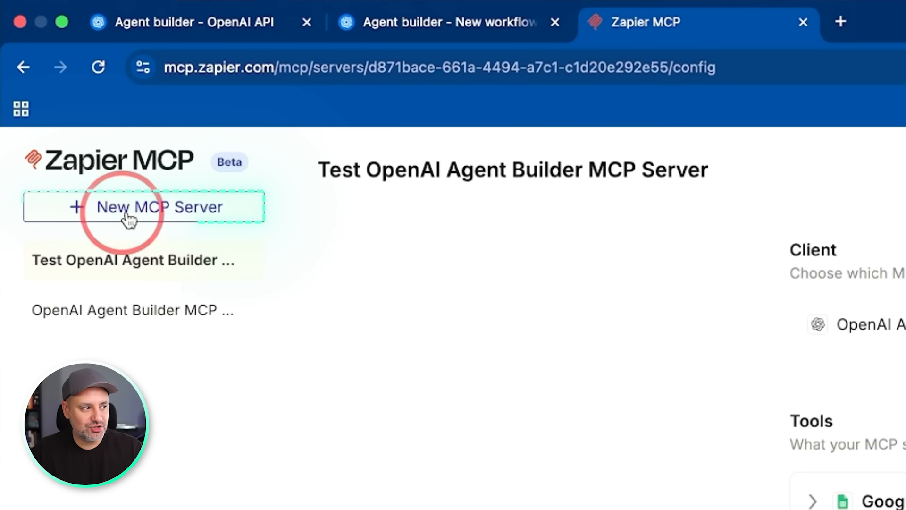
Switch to Zapier MCP and create a new MCP server named "Lead Gen Agent" with OpenAI Agent Builder as its client.
click(165, 213)
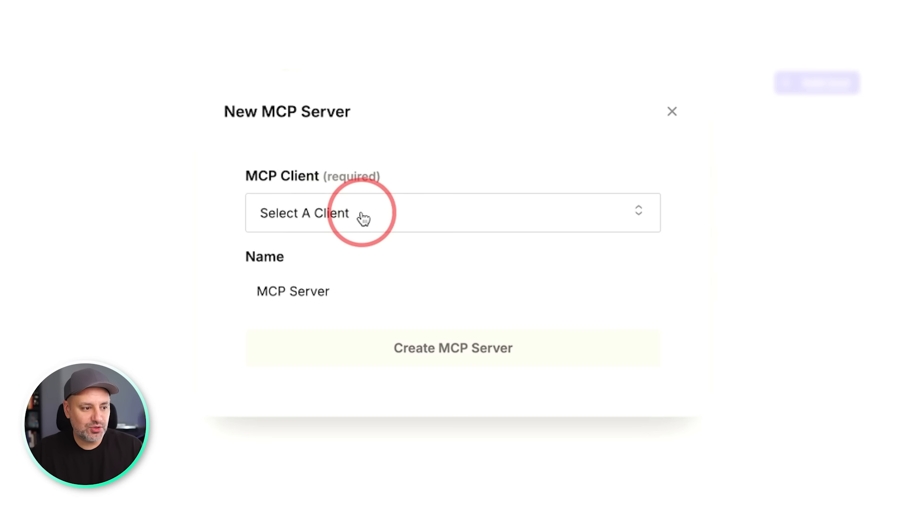
click(363, 218)
scroll(460, 401, down, 3)
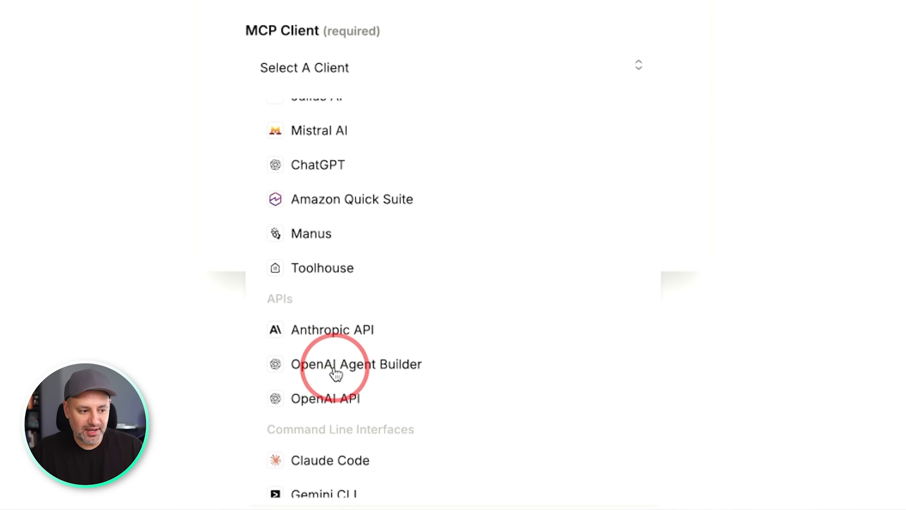
click(365, 370)
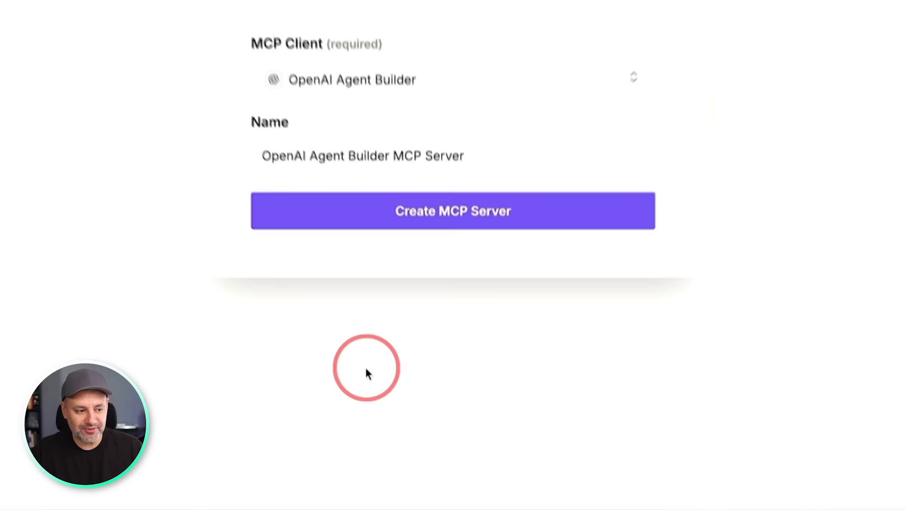
triple_click(359, 306)
text(Lead Gen Agent)
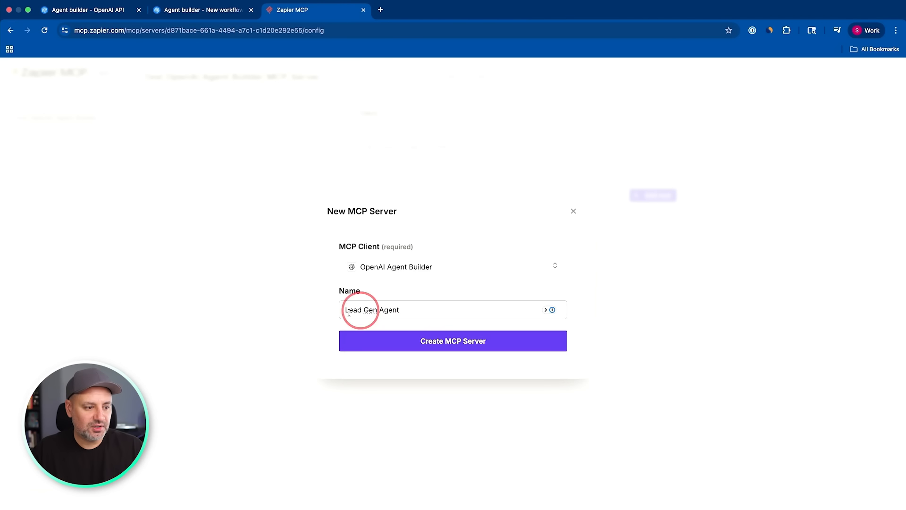
click(459, 345)
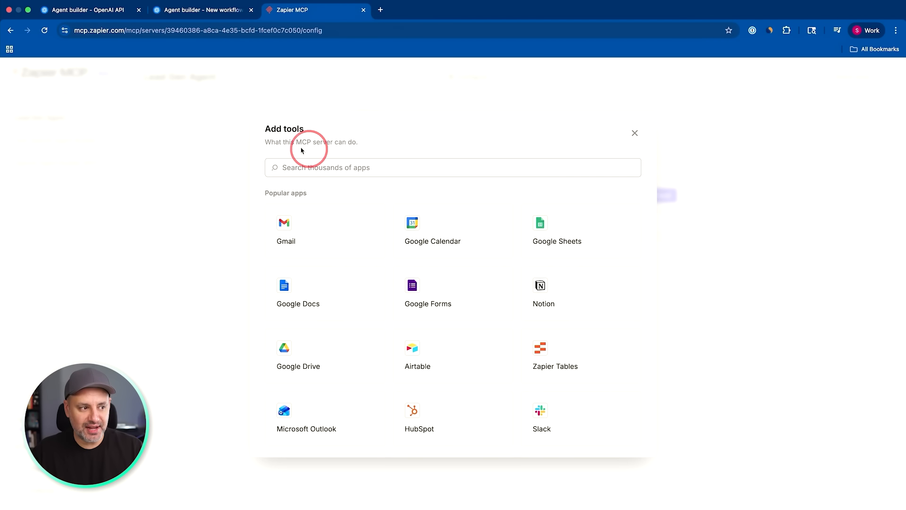
Choose Google Sheets as the server's tool app, search its actions for "create", and select Create Spreadsheet Row.
click(538, 223)
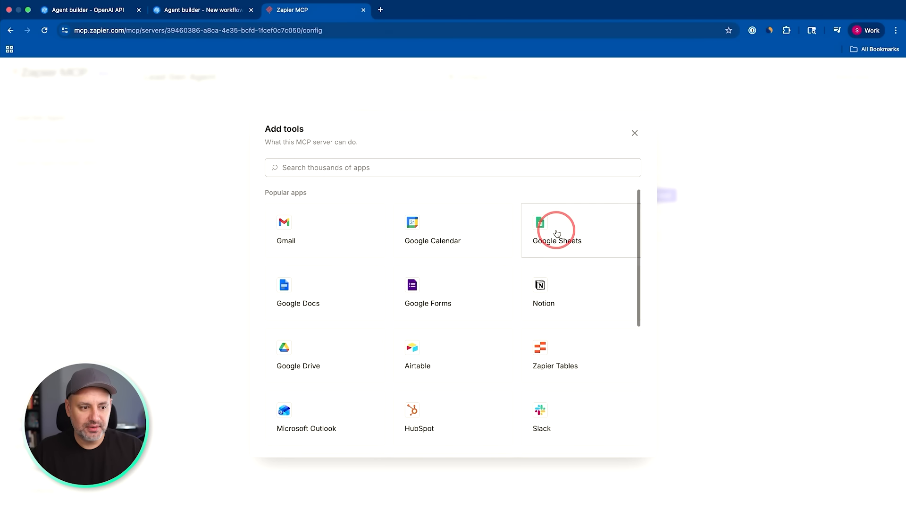
text(create)
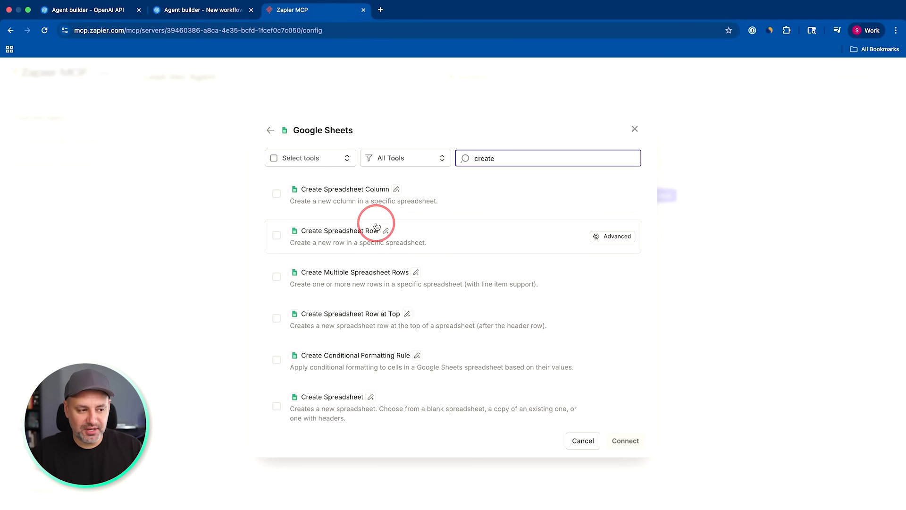
click(327, 235)
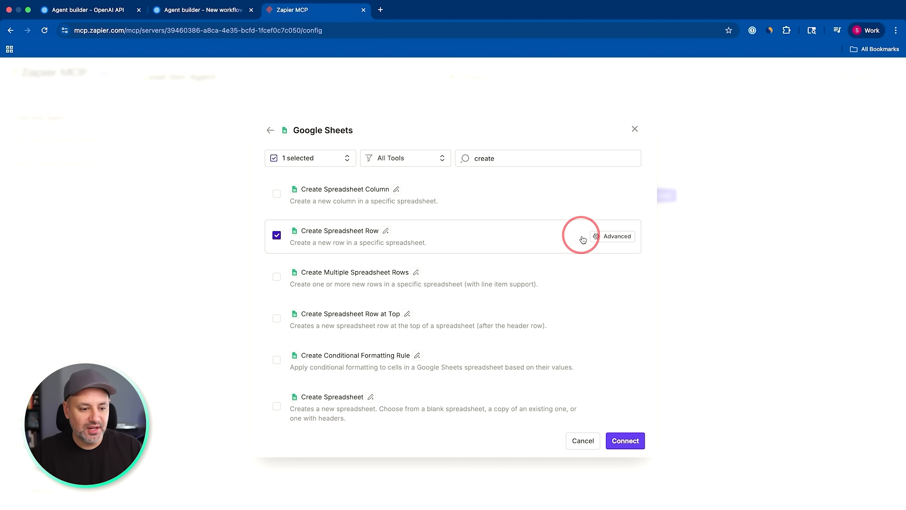
Configure Create Spreadsheet Row for My Google Drive, the New Leads for Outreach spreadsheet and Sheet1, leave the column values to AI, and save.
click(604, 236)
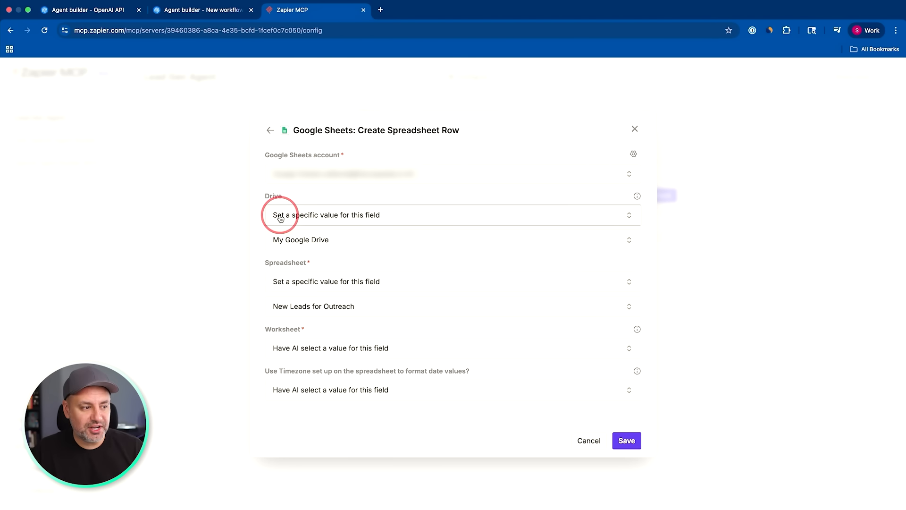
click(356, 243)
click(356, 243)
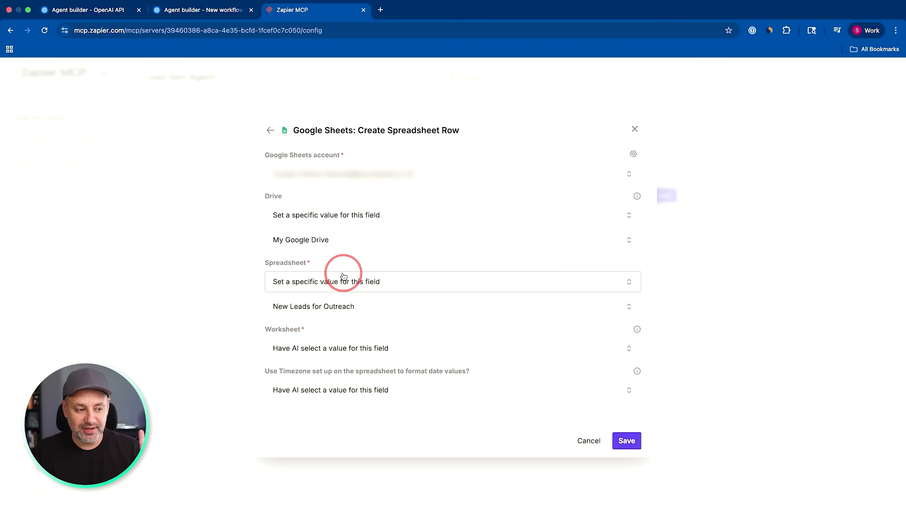
click(305, 348)
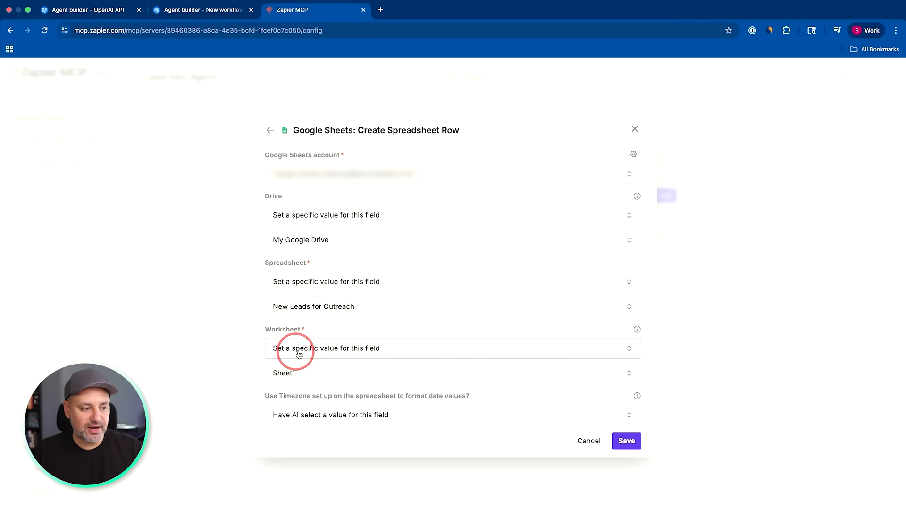
click(306, 373)
click(301, 374)
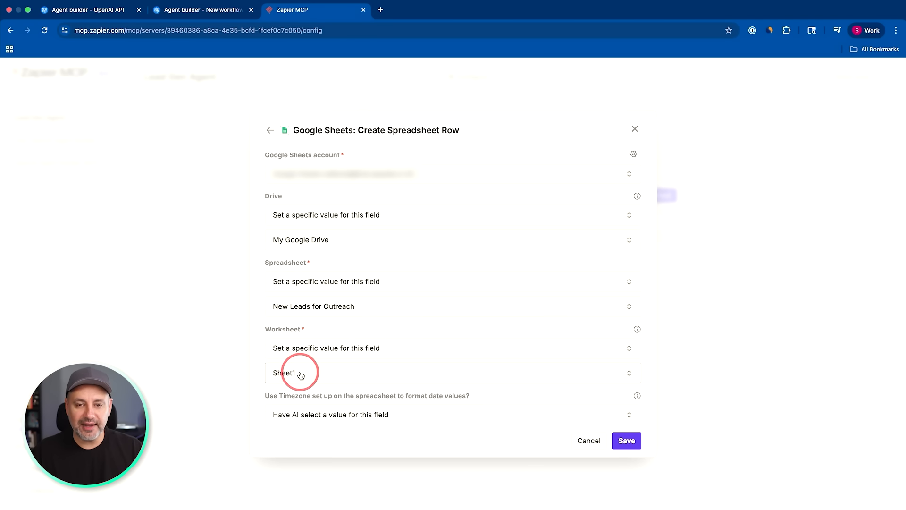
scroll(324, 358, down, 5)
scroll(340, 354, down, 6)
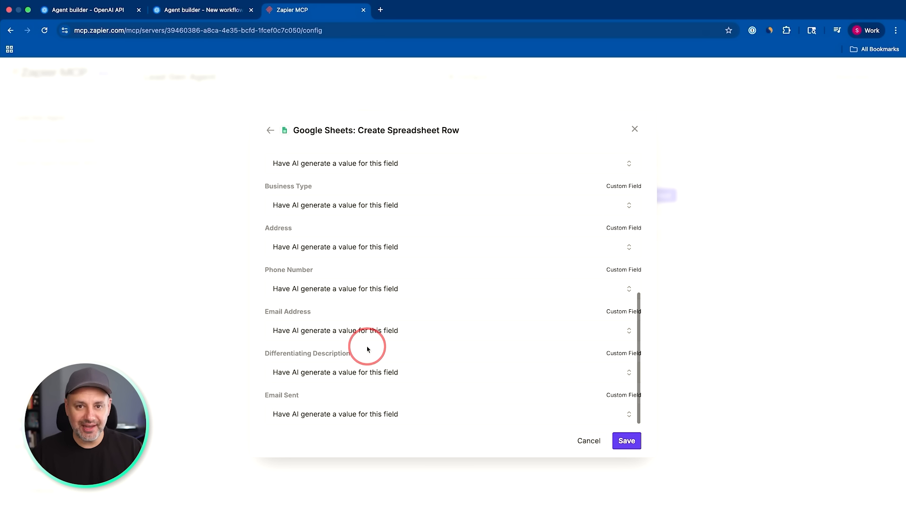
click(628, 440)
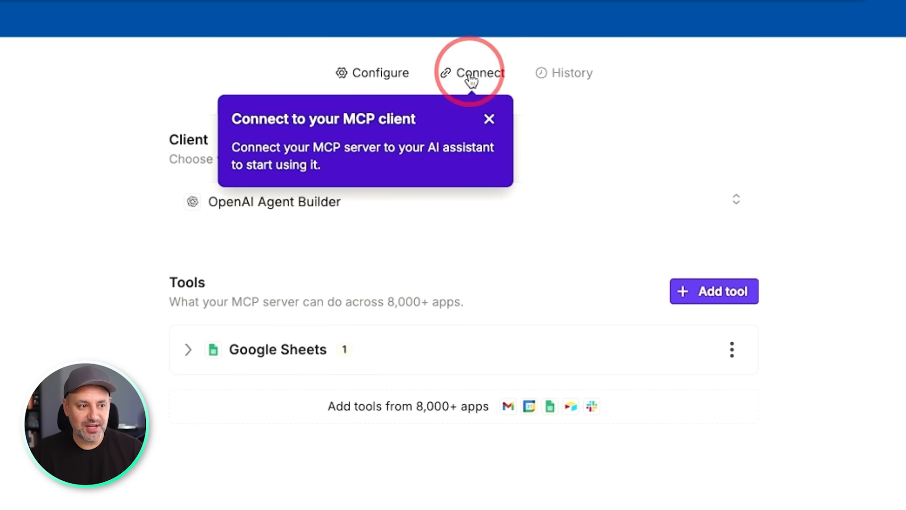
Copy the Lead Gen Agent server's API key, return to Agent Builder, and connect Zapier using that API key and the description "Zapier MCP".
click(471, 71)
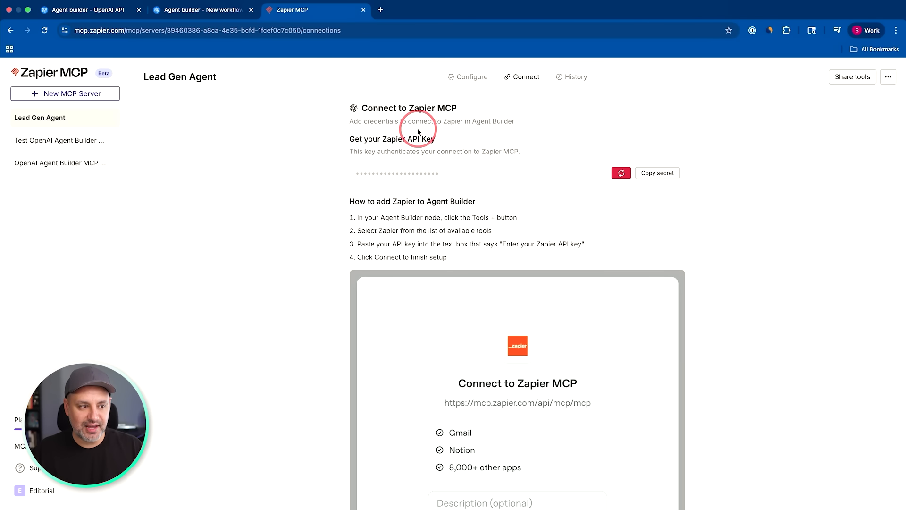
click(669, 178)
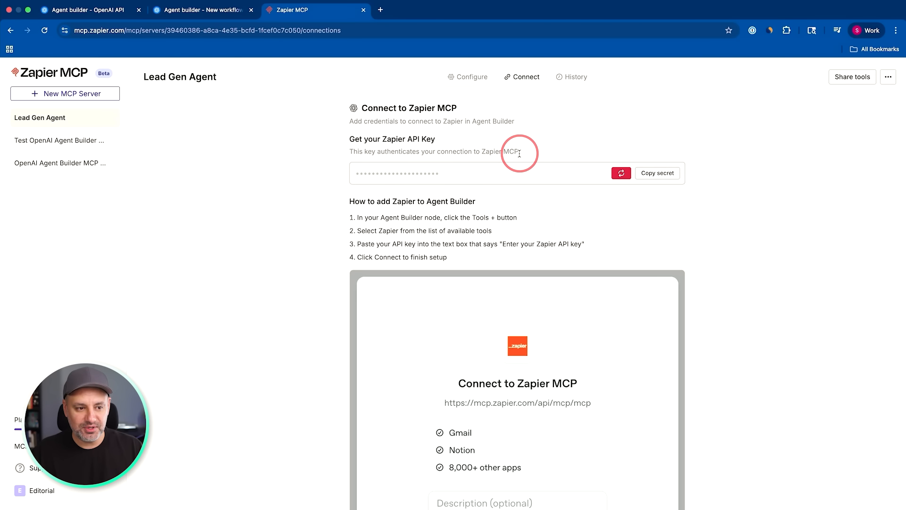
click(202, 10)
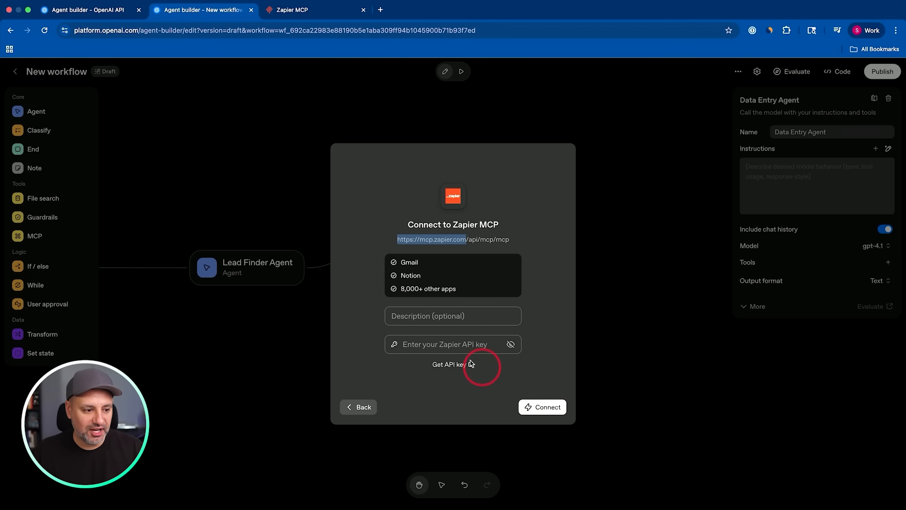
click(418, 343)
key(super+v)
click(415, 316)
text(Zapier MCP)
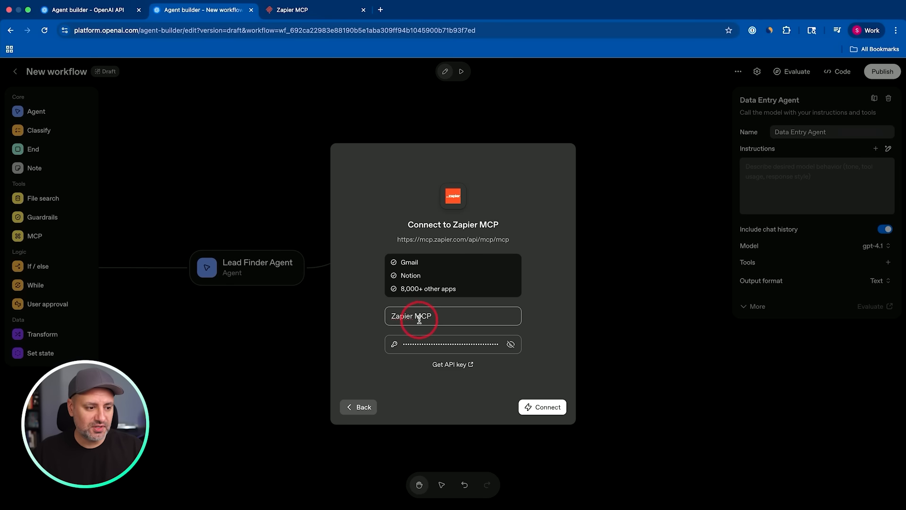
click(537, 408)
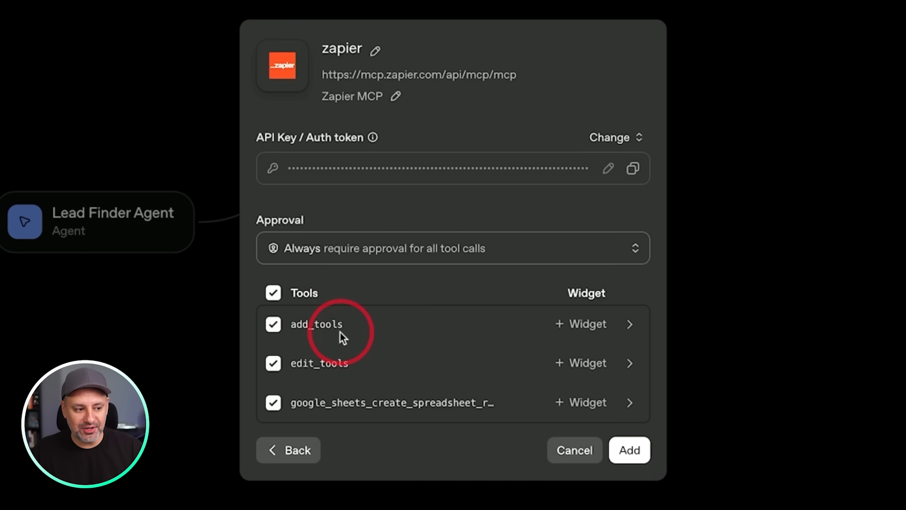
Disable add_tools and edit_tools, keep the Google Sheets create-row tool enabled, and add Zapier to the Data Entry Agent.
click(273, 324)
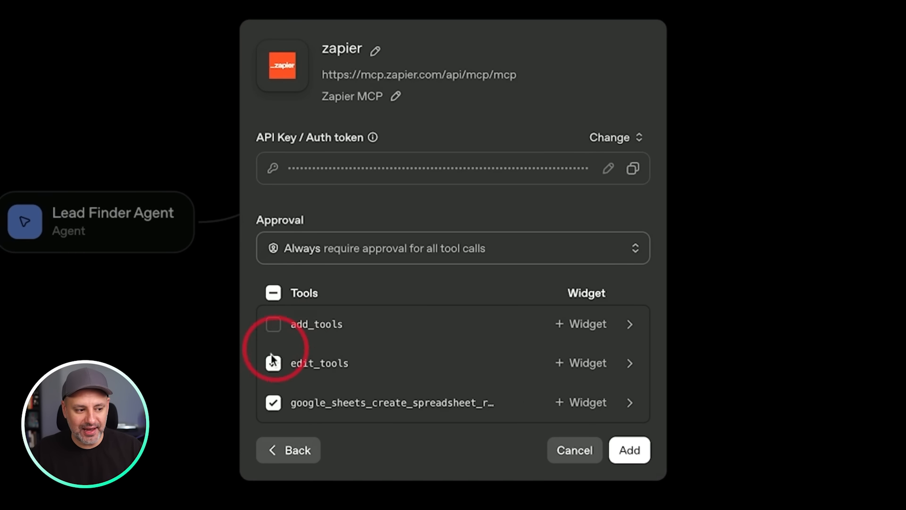
click(273, 363)
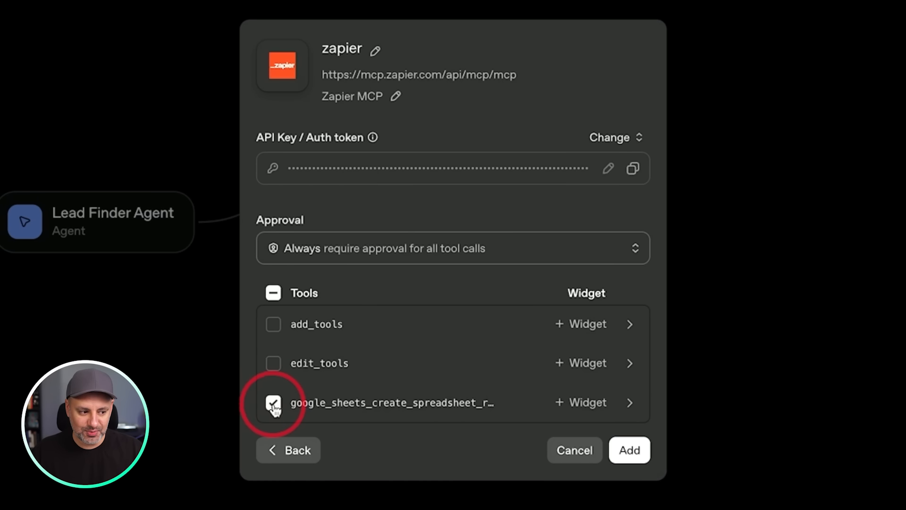
click(629, 451)
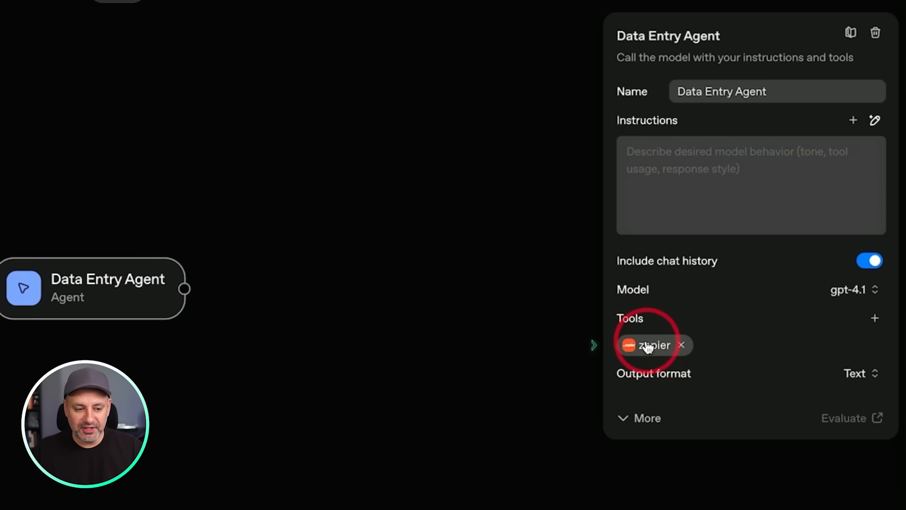
Set the Zapier tool's approval to Never require approval for any tool call and update it.
click(648, 347)
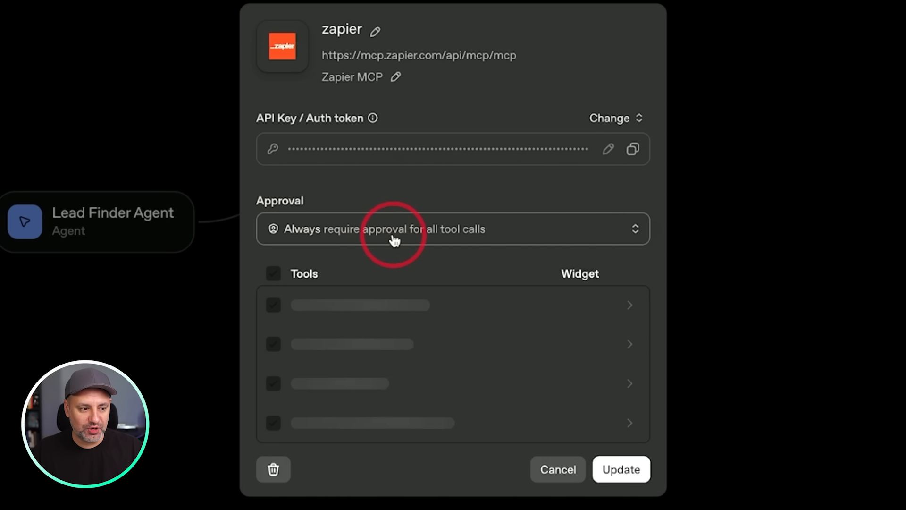
click(462, 234)
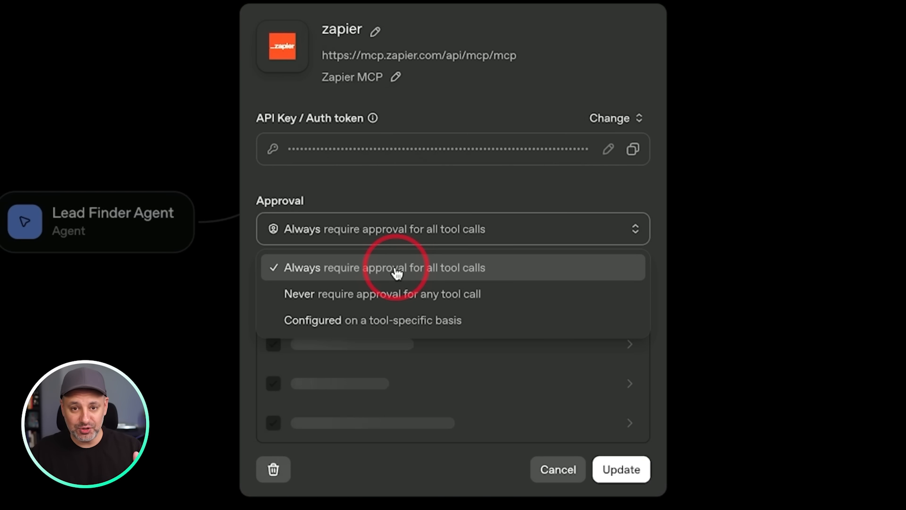
click(395, 298)
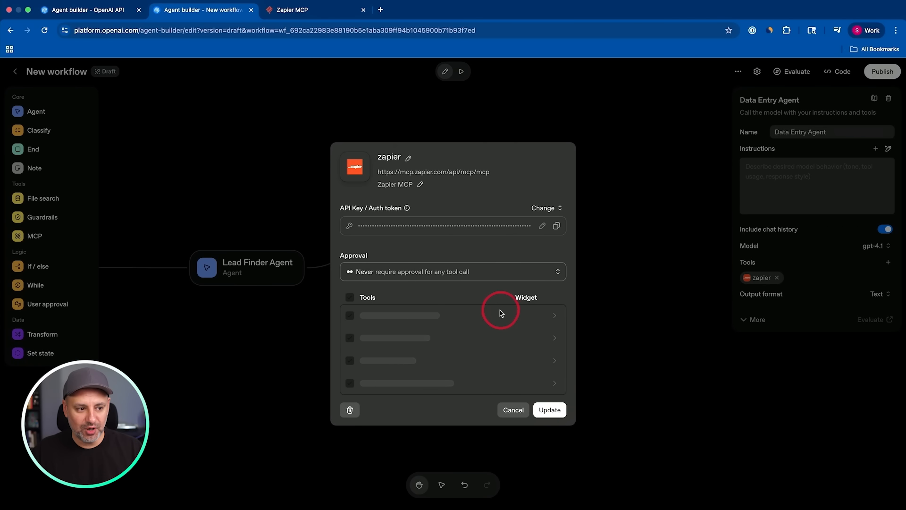
click(549, 411)
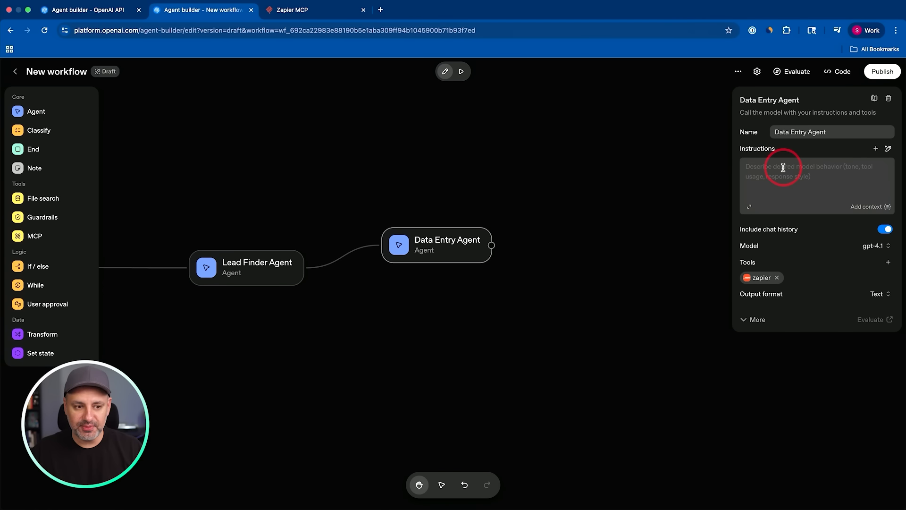
Save Data Entry Agent instructions that add each lead as a new row in "New Leads for Outreach", details in columns A–F and "No" in G.
click(749, 207)
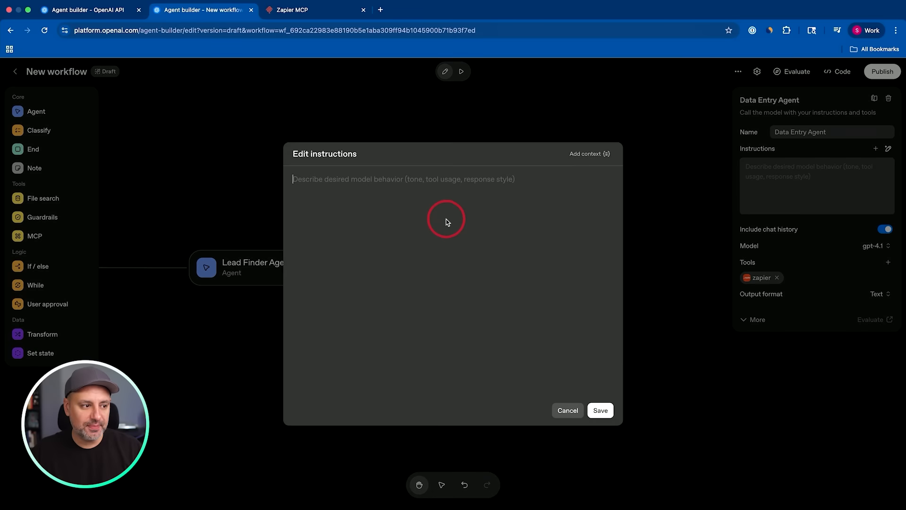
key(super+v)
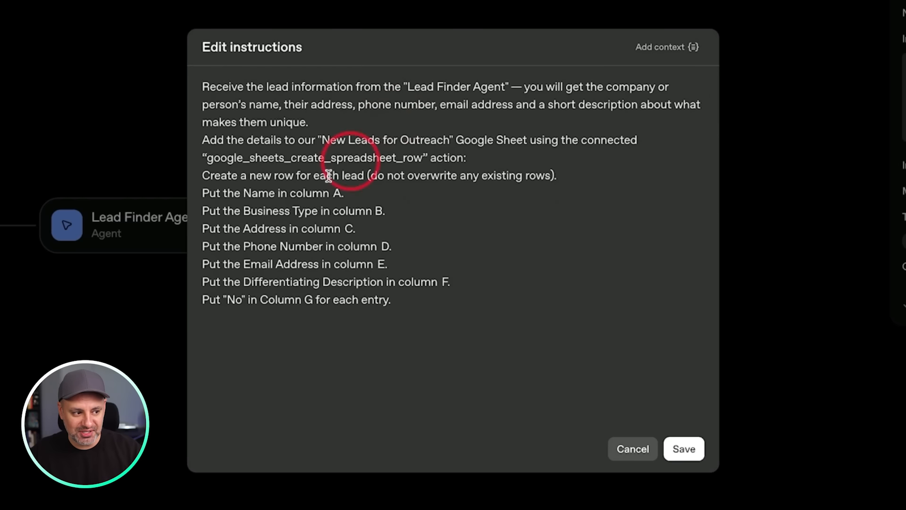
drag(205, 138, 442, 303)
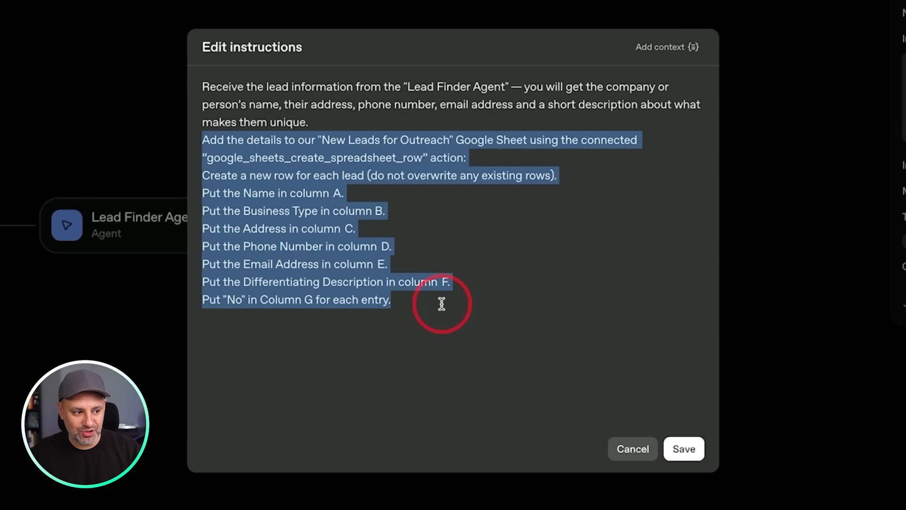
click(576, 344)
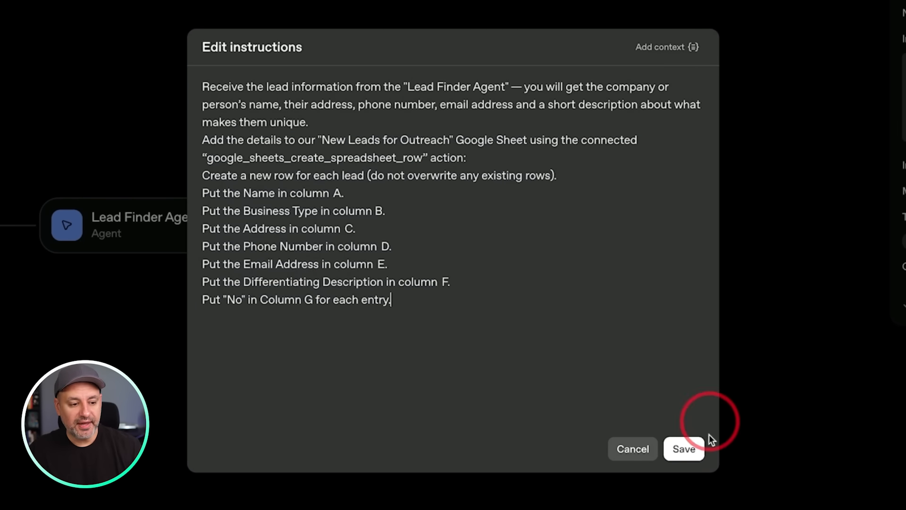
click(685, 449)
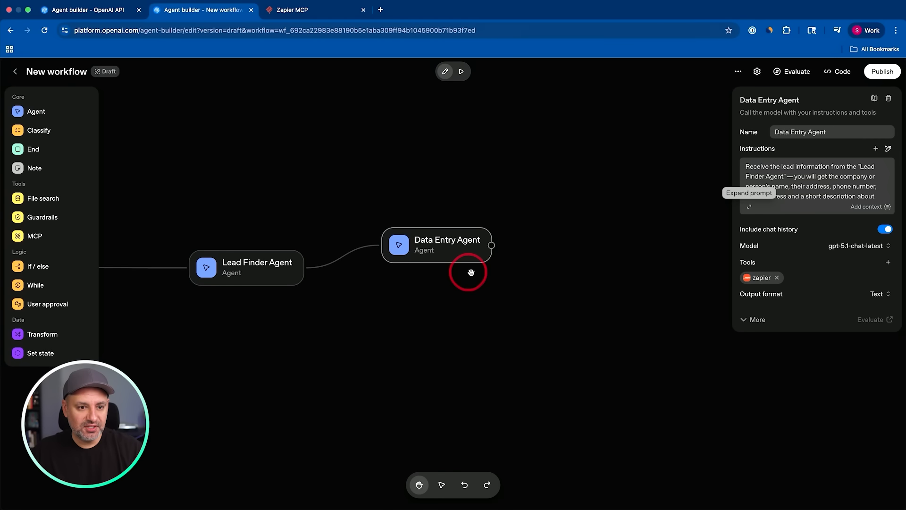
Add a new agent node, connect the Data Entry Agent's output to it, and name it "Outreach Agent".
drag(31, 111, 580, 278)
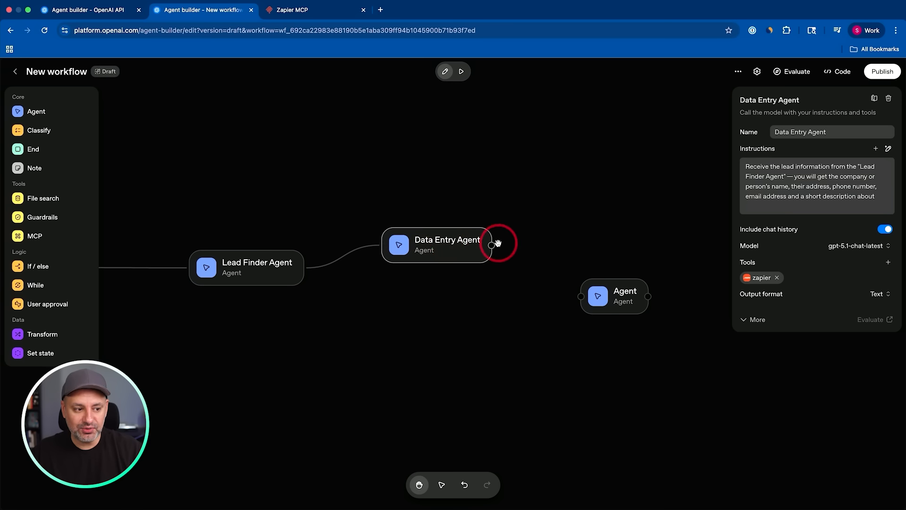
drag(492, 245, 581, 297)
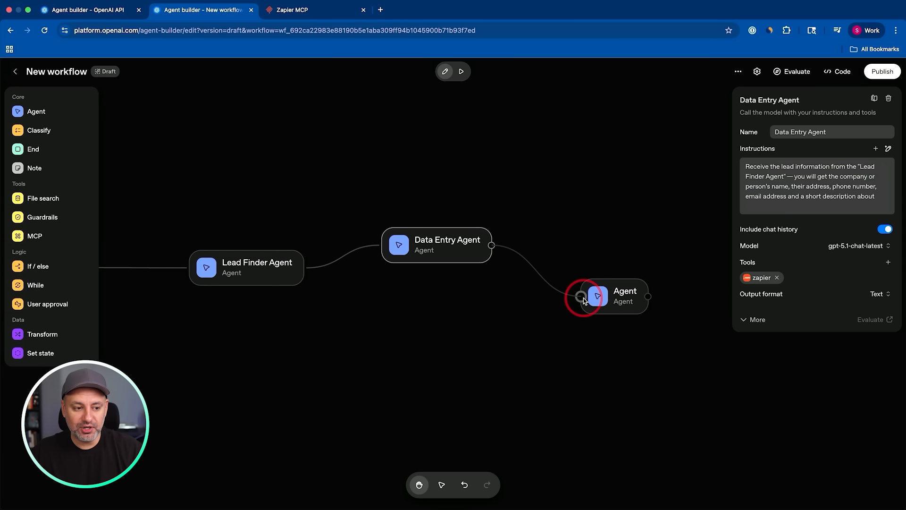
scroll(496, 218, down, 1)
click(606, 295)
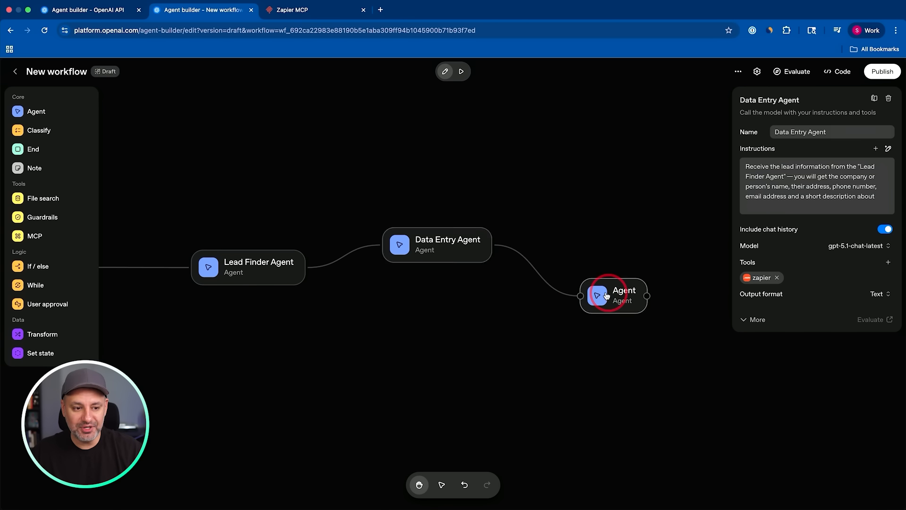
text(Outreach Agent)
Set the Outreach Agent's model to gpt-5.1-chat-latest.
click(818, 181)
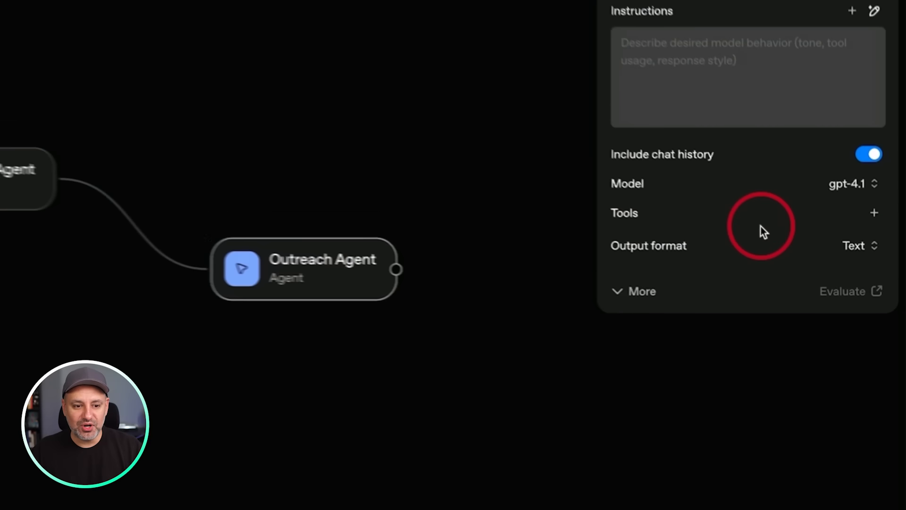
click(873, 180)
scroll(811, 305, up, 5)
scroll(810, 302, up, 6)
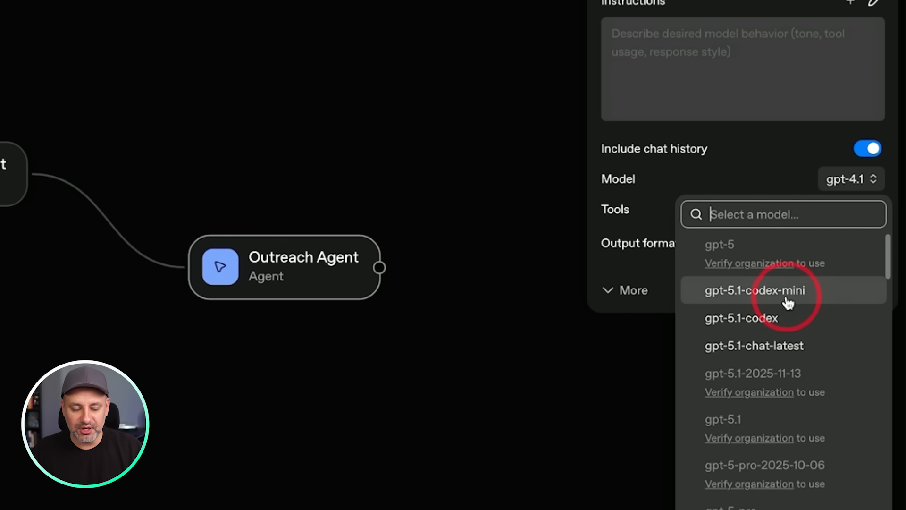
click(770, 347)
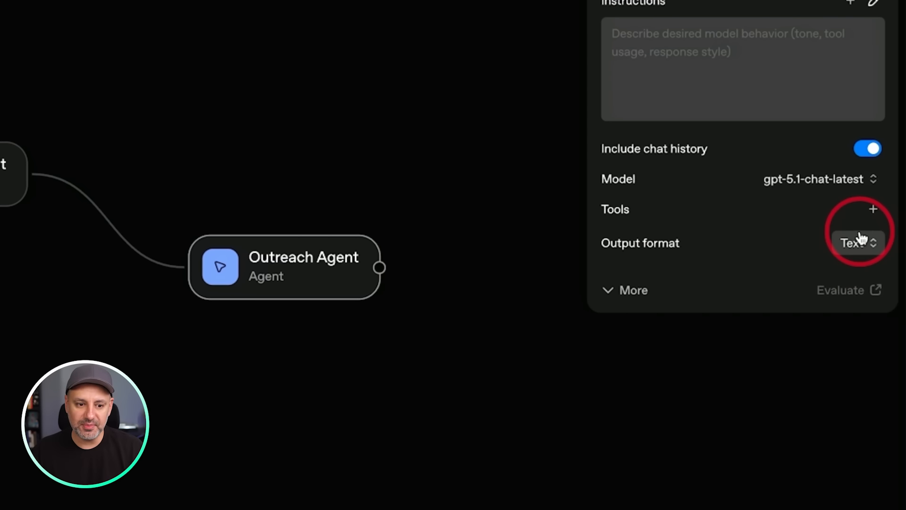
Start adding Zapier as an MCP server for the Outreach Agent, and open the Lead Gen Agent server's configuration in Zapier MCP.
click(871, 211)
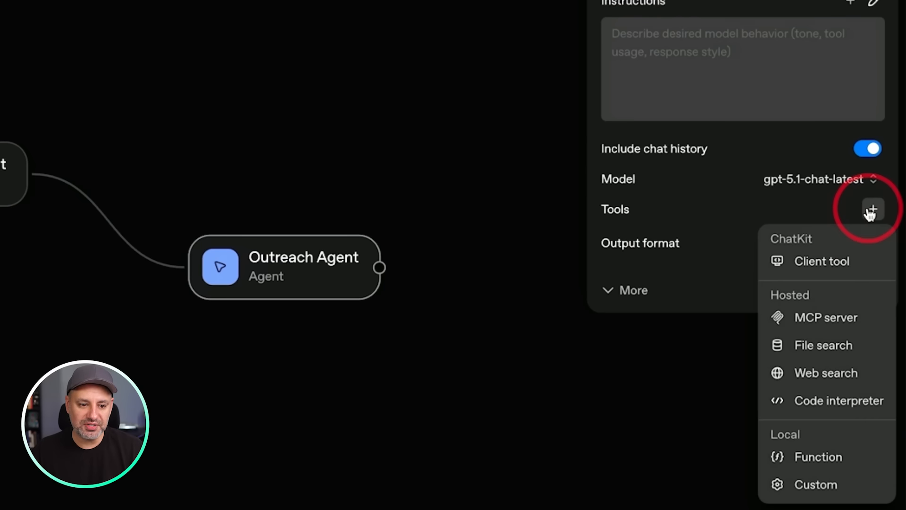
click(822, 323)
scroll(424, 337, down, 5)
click(424, 333)
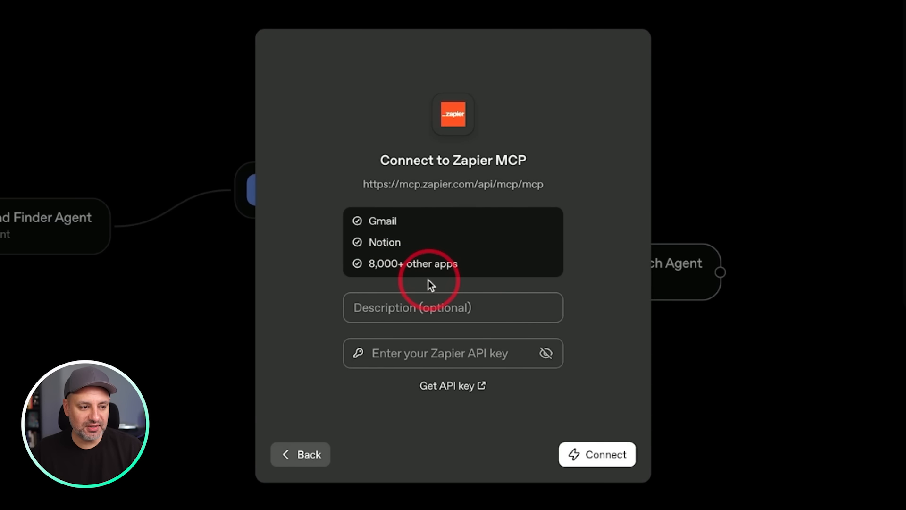
drag(363, 184, 475, 185)
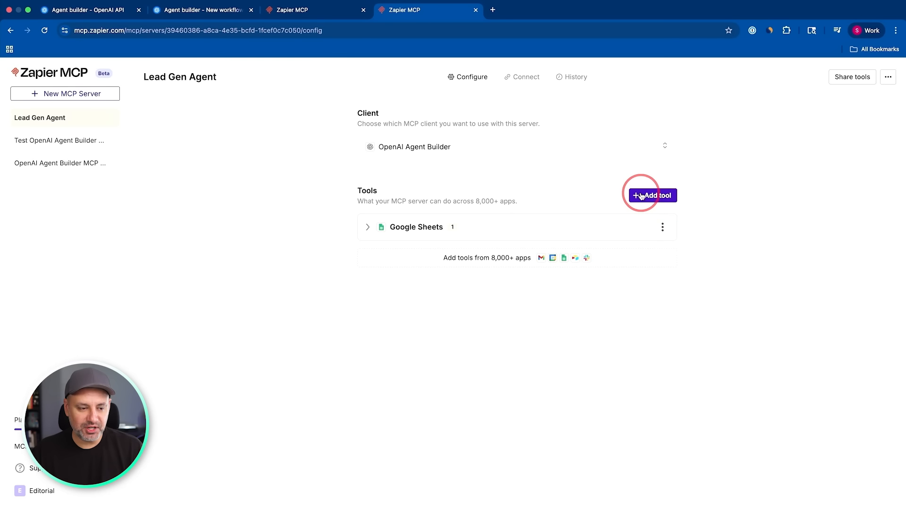
Find the Gmail tools for the Lead Gen Agent server by searching "create", and select Create Draft.
click(641, 196)
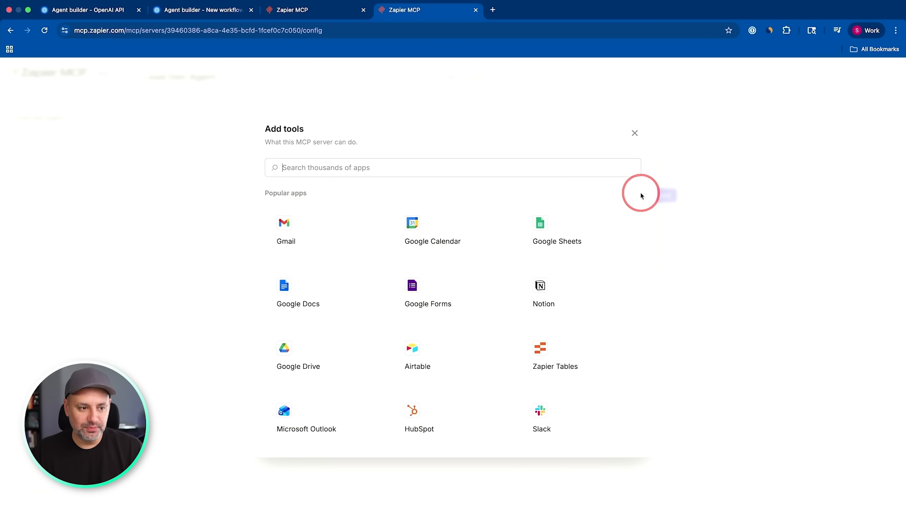
click(311, 232)
scroll(404, 317, up, 1)
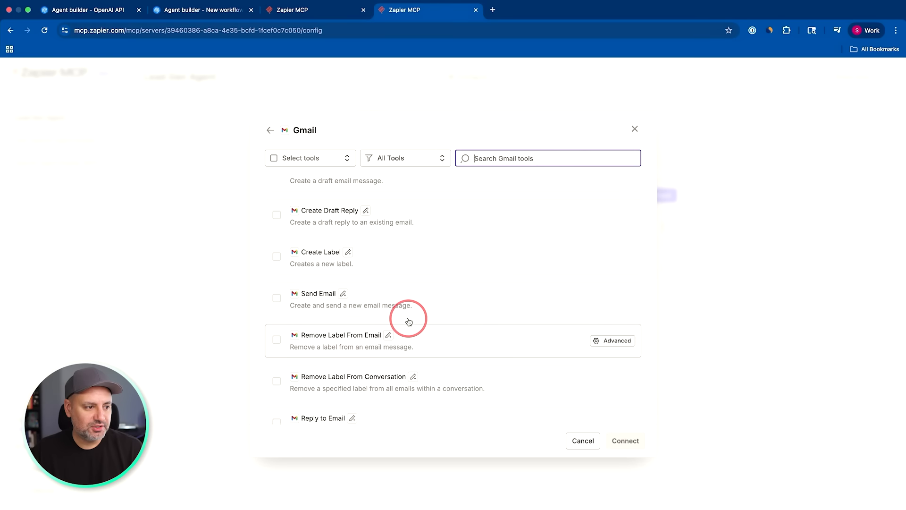
scroll(409, 322, down, 1)
click(505, 162)
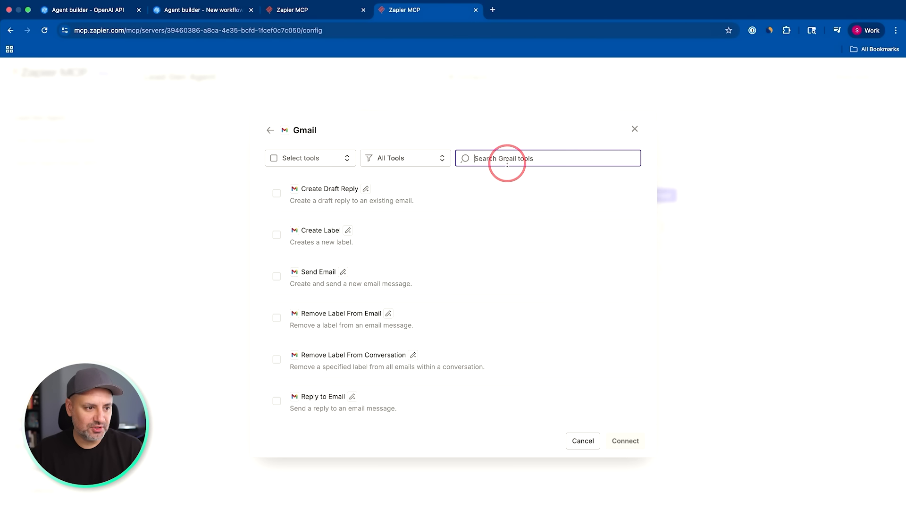
text(create)
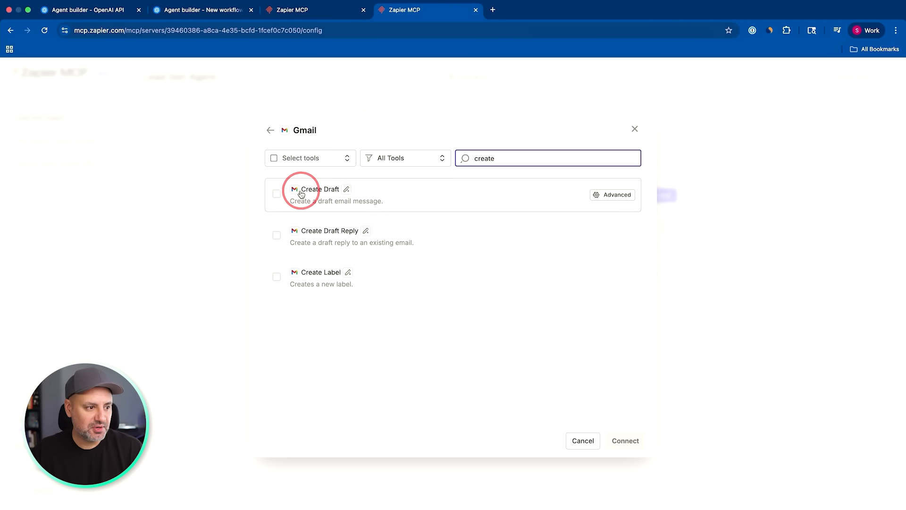
click(278, 194)
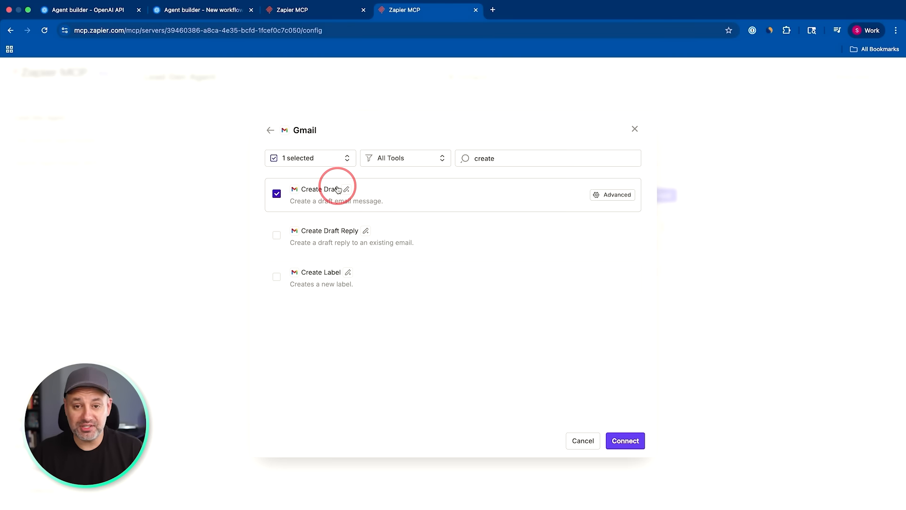
Configure Gmail Create Draft with all options shown, set the body type specifically to Html, leave the other values to AI, and save.
click(609, 195)
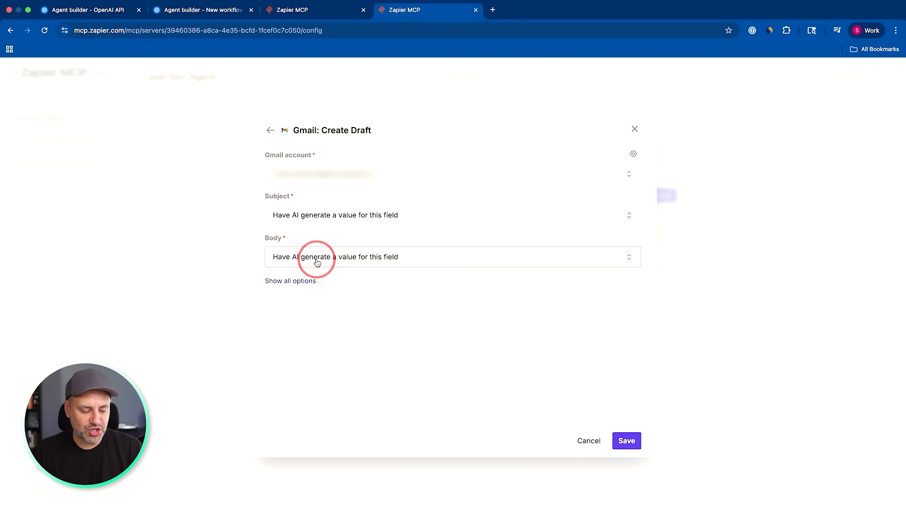
click(307, 282)
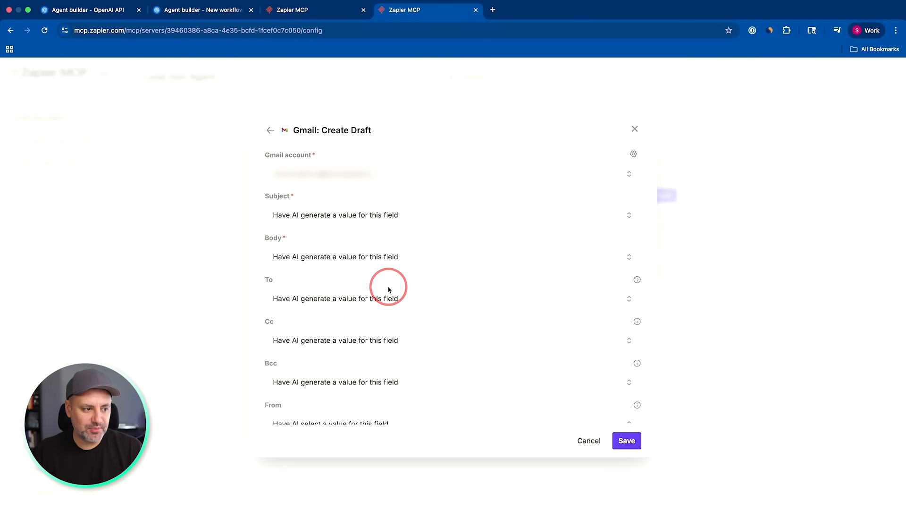
scroll(462, 247, down, 5)
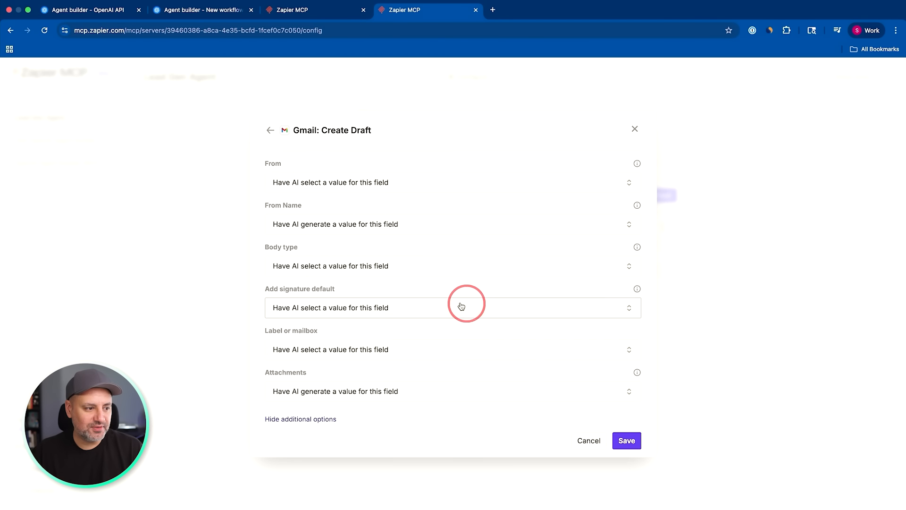
click(297, 265)
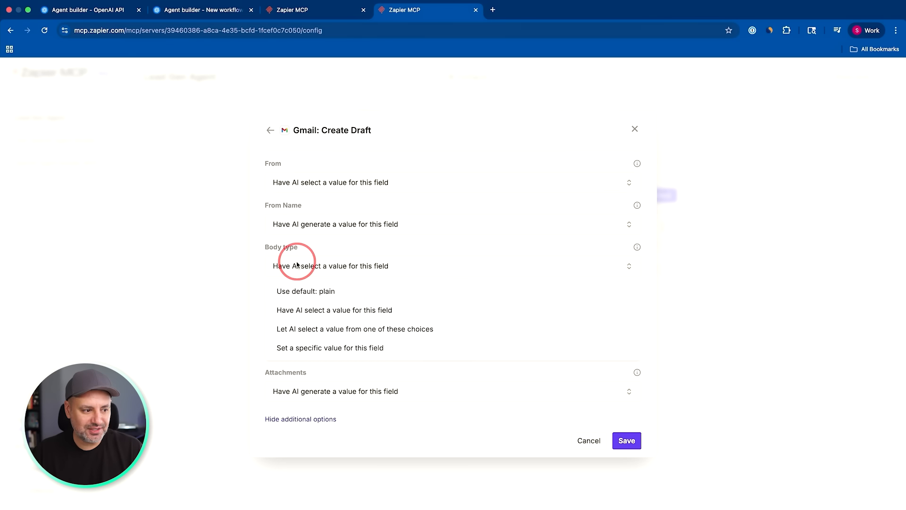
click(329, 347)
click(315, 297)
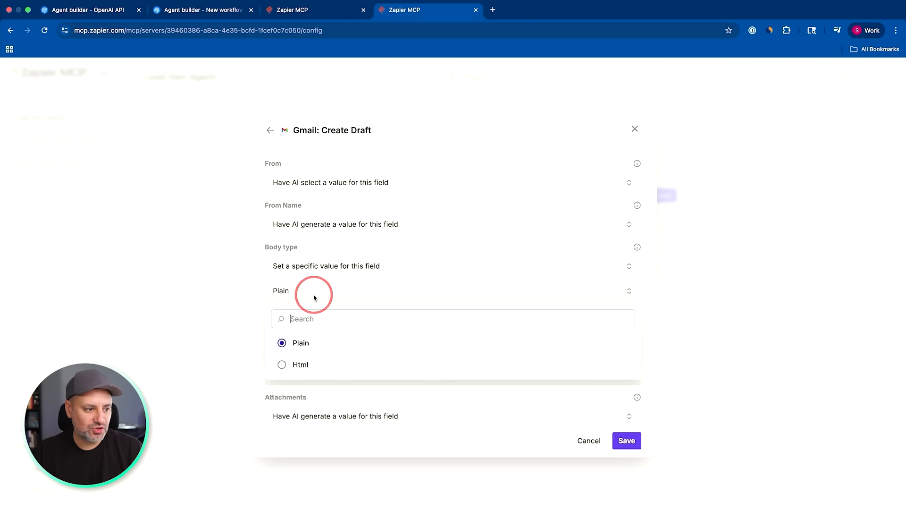
click(283, 364)
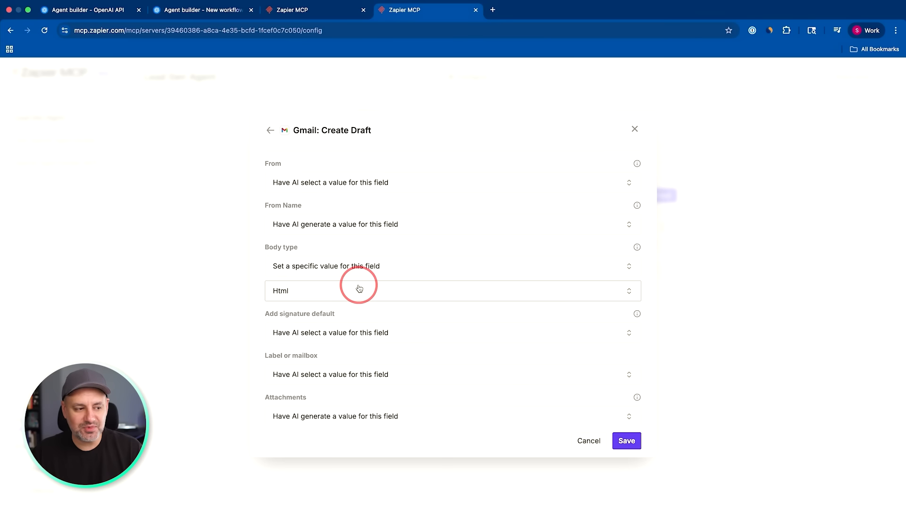
click(637, 449)
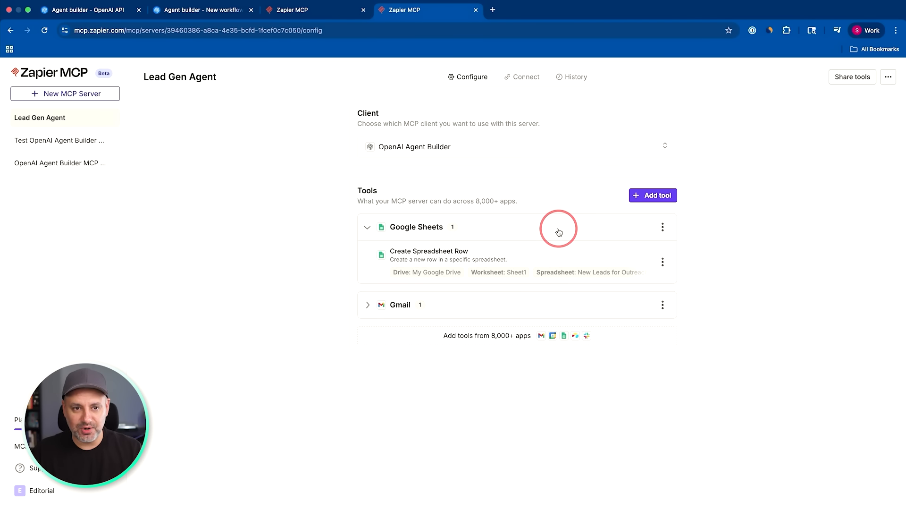
Add the Google Sheets Lookup Spreadsheet Rows (Advanced) tool for New Leads for Outreach and Sheet1, leaving lookup column and value to AI, and save.
click(645, 196)
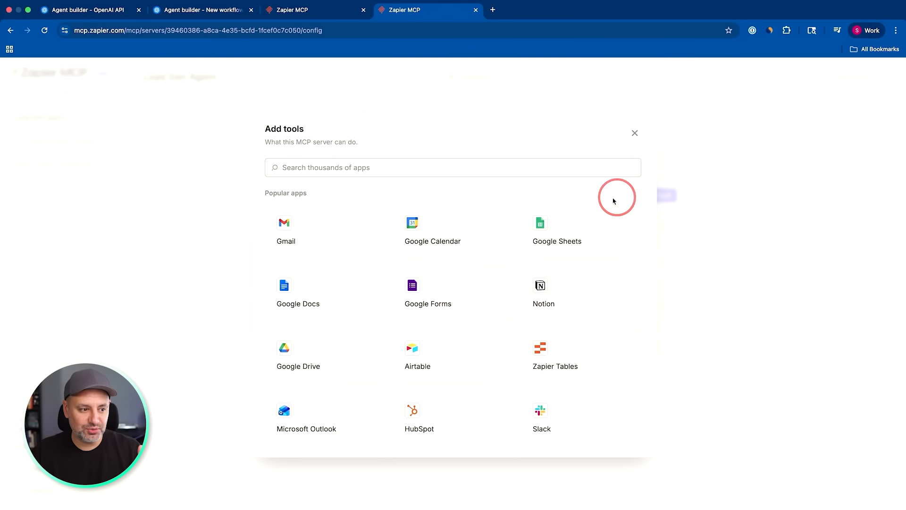
click(558, 235)
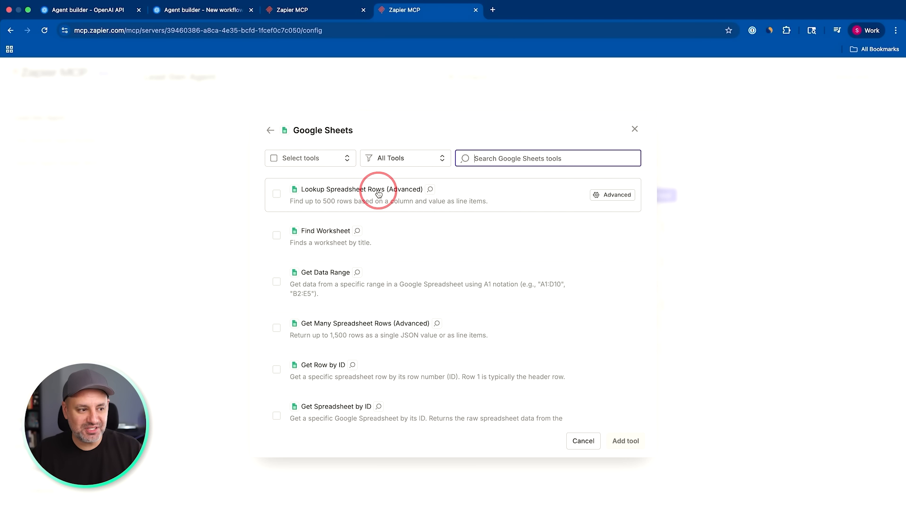
click(275, 194)
click(302, 208)
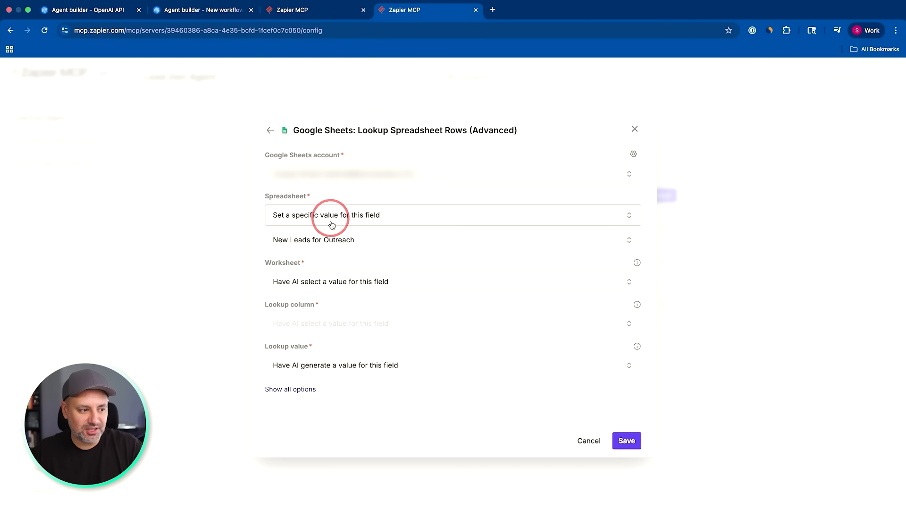
click(309, 284)
click(332, 345)
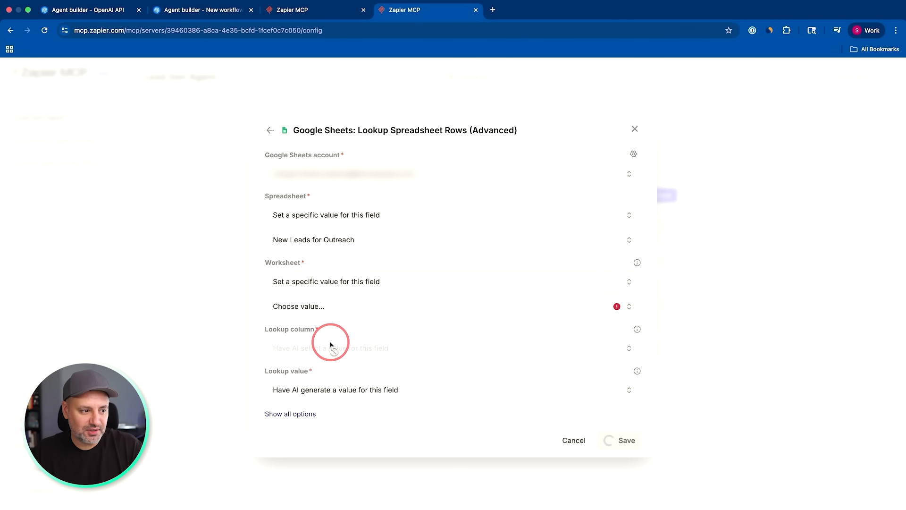
click(319, 305)
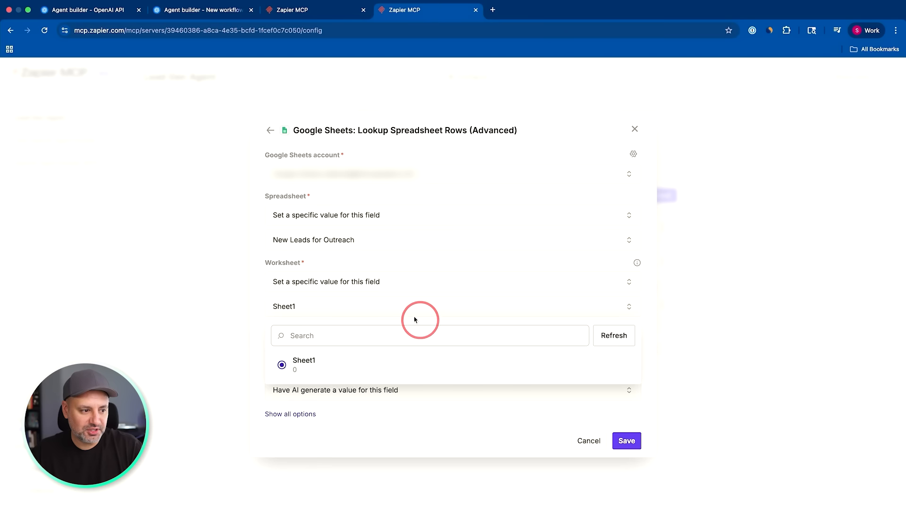
click(367, 305)
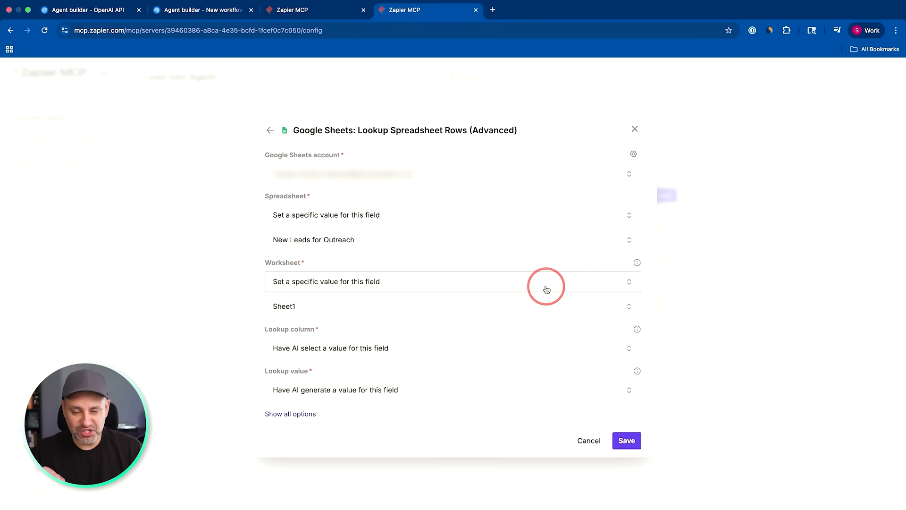
click(626, 443)
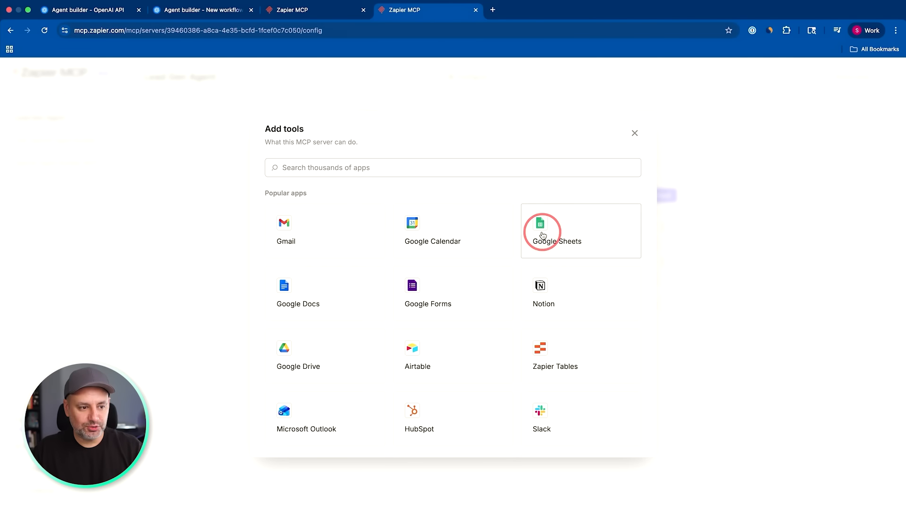
Add the Google Sheets Update Spreadsheet Row(s) tool for New Leads for Outreach and Sheet1, leaving the column values to AI, and save.
click(562, 240)
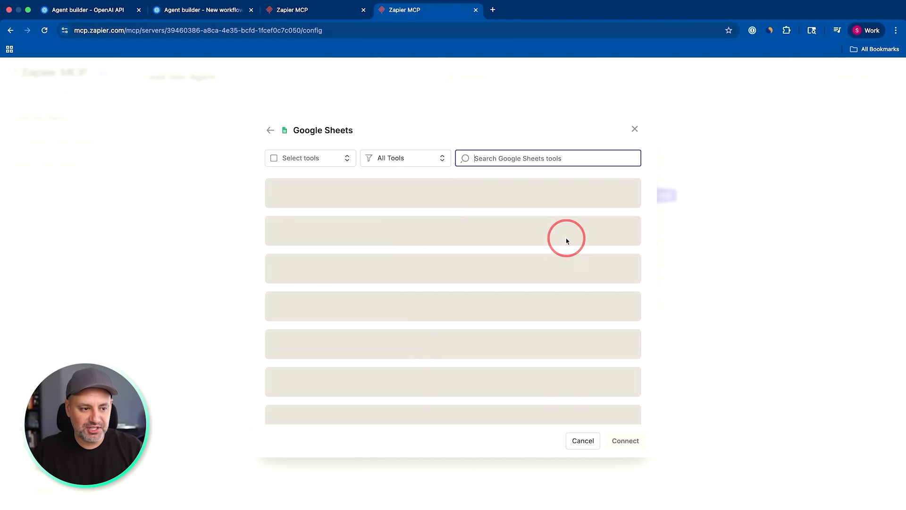
text(upd)
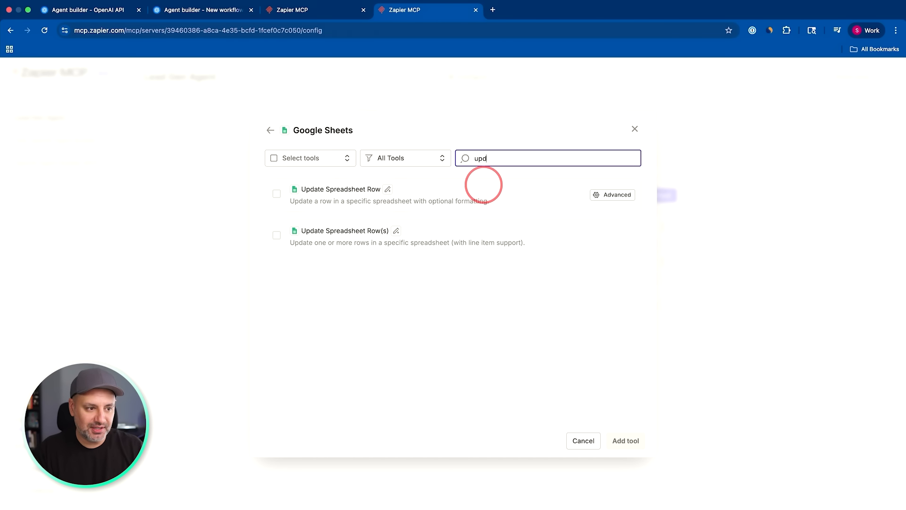
text(a)
click(323, 237)
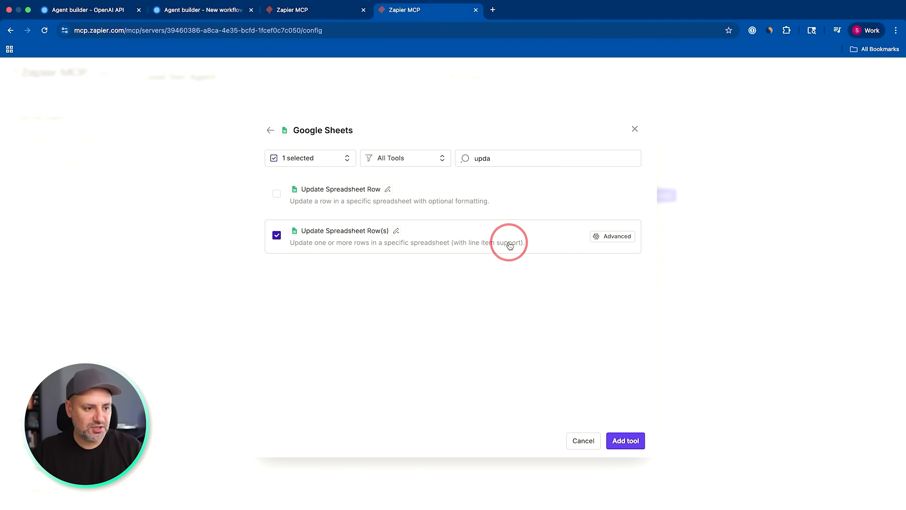
click(616, 238)
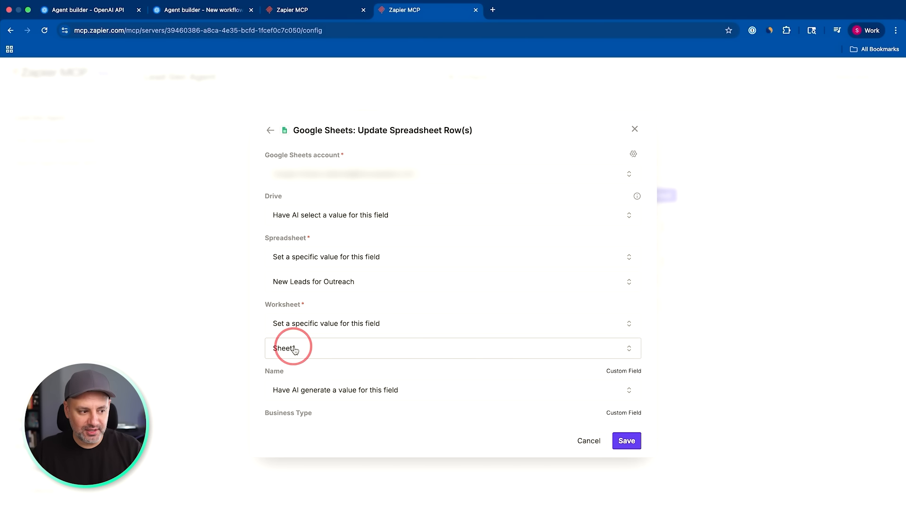
click(628, 440)
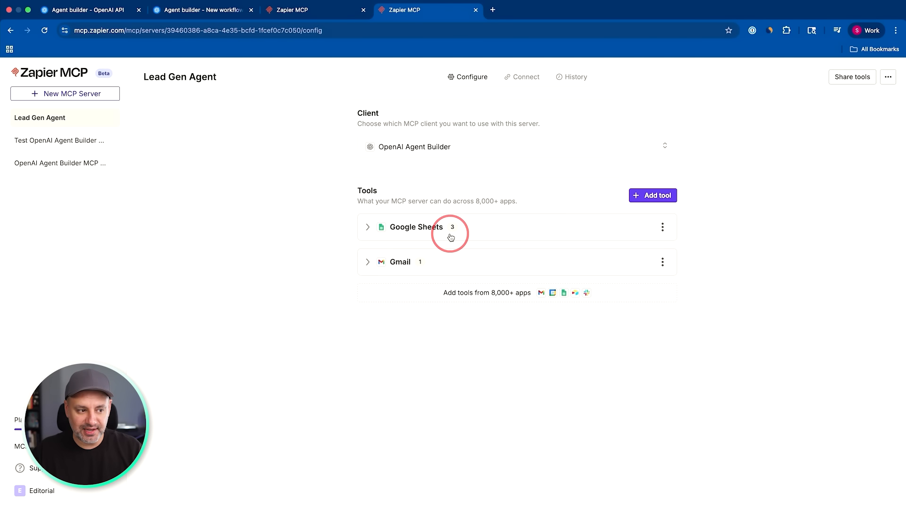
Connect the Outreach Agent to Zapier MCP with the server's API key, never requiring approval and excluding add_tools and edit_tools.
click(523, 87)
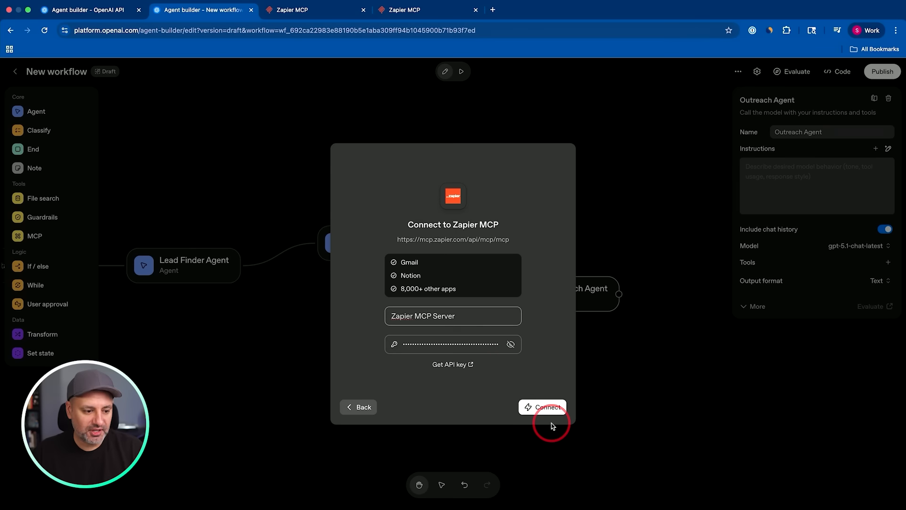
click(538, 409)
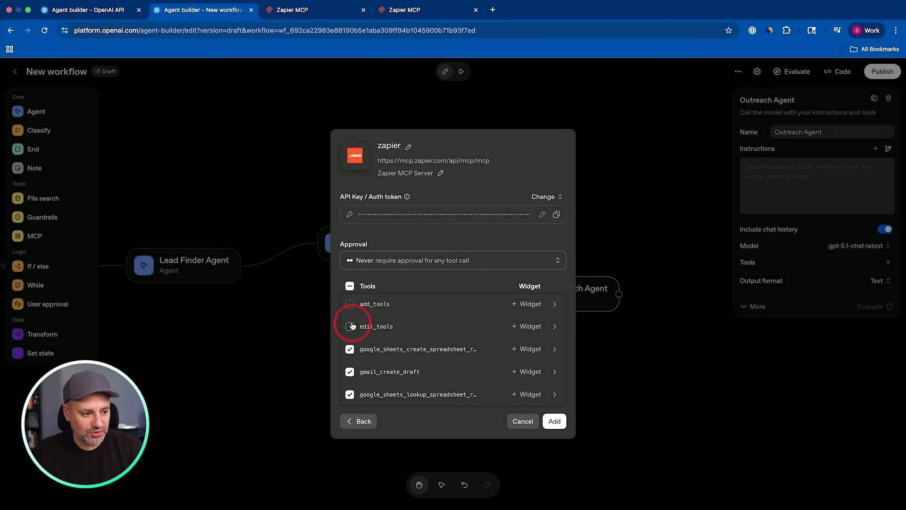
click(351, 308)
click(555, 421)
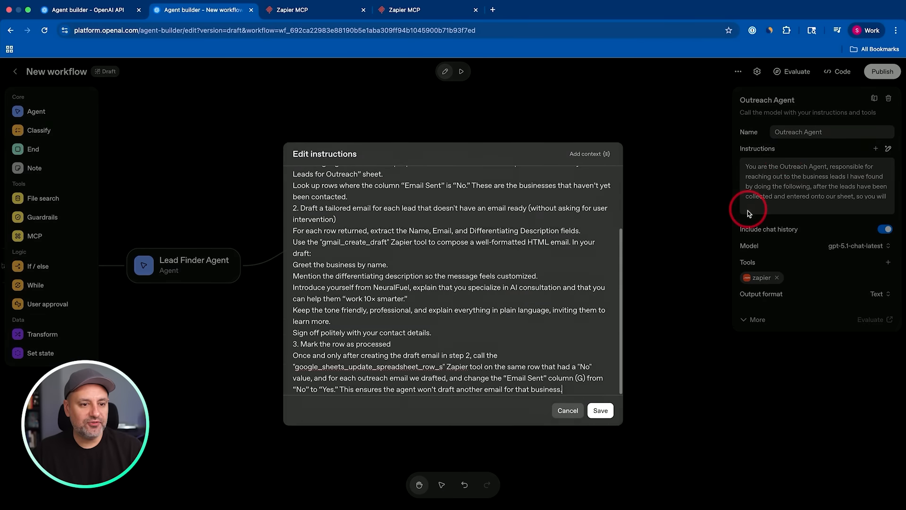
Review the Outreach Agent's instructions for finding uncontacted leads, drafting tailored emails, and marking each row's Email Sent value as Yes.
scroll(461, 263, up, 5)
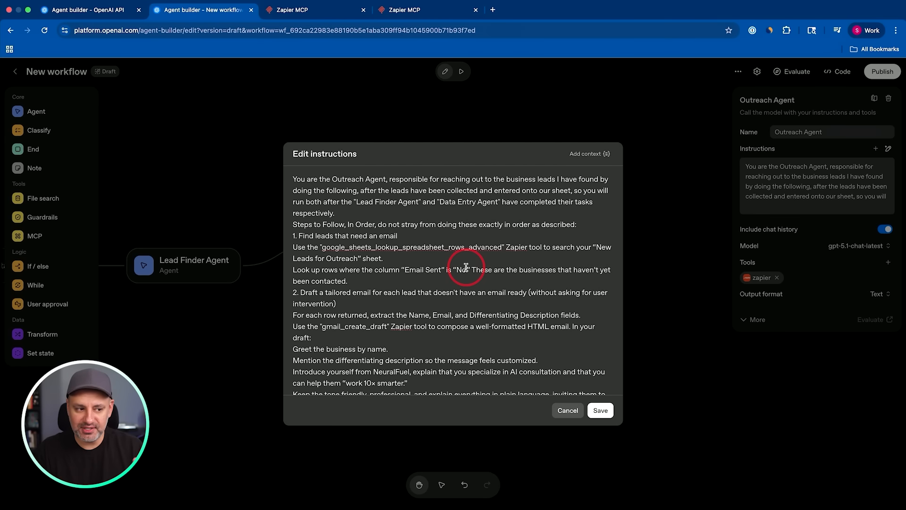
scroll(411, 228, down, 3)
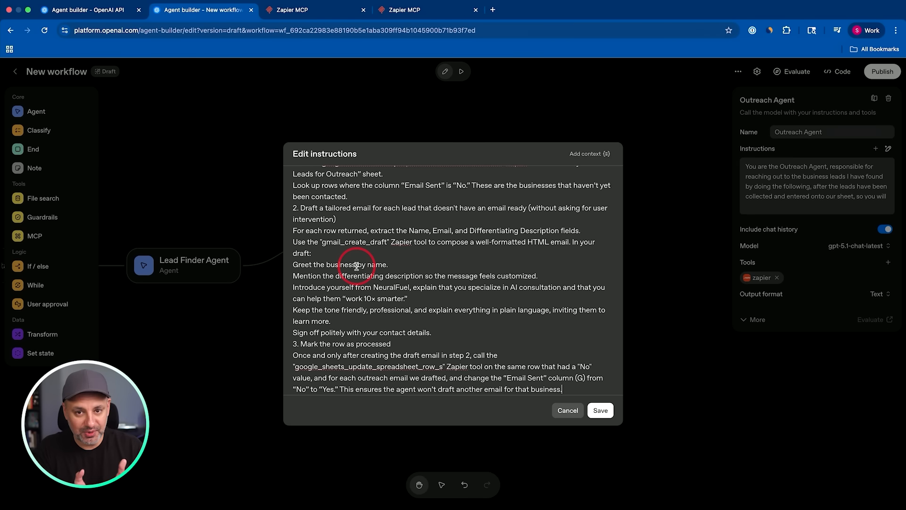
scroll(501, 286, up, 3)
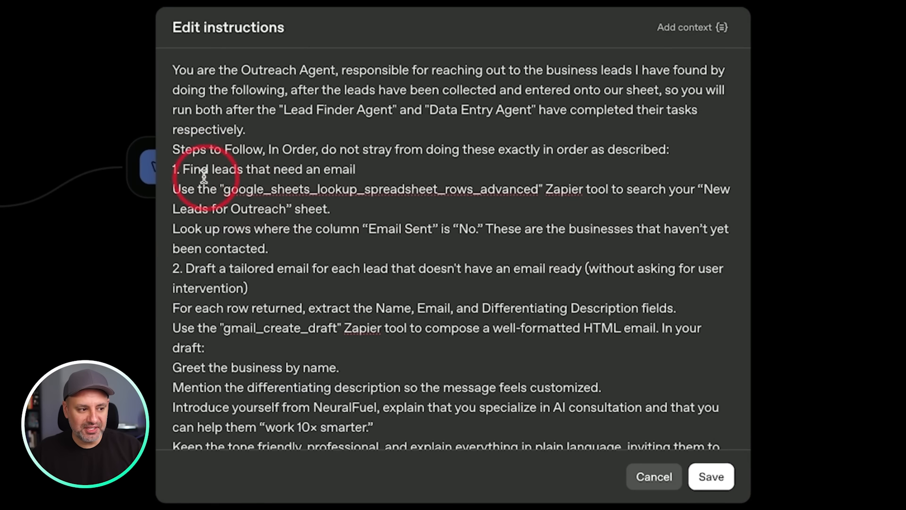
scroll(293, 170, down, 3)
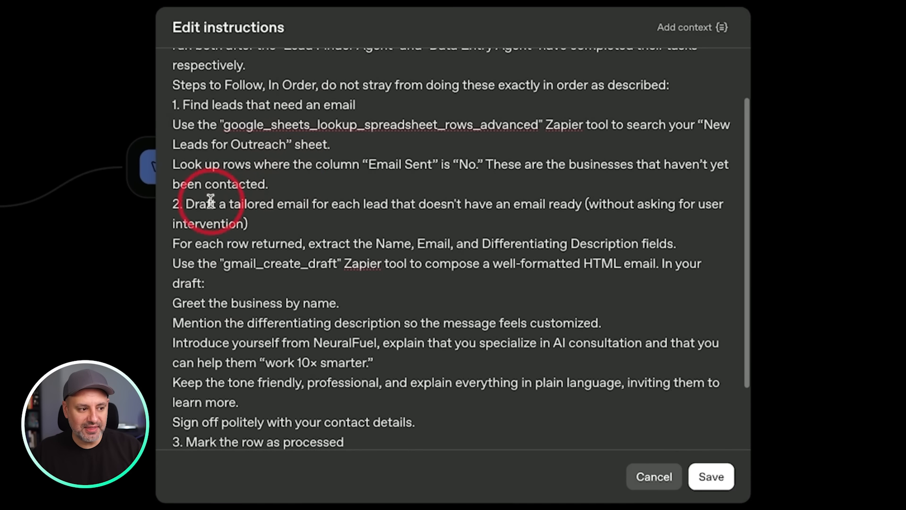
scroll(305, 200, down, 2)
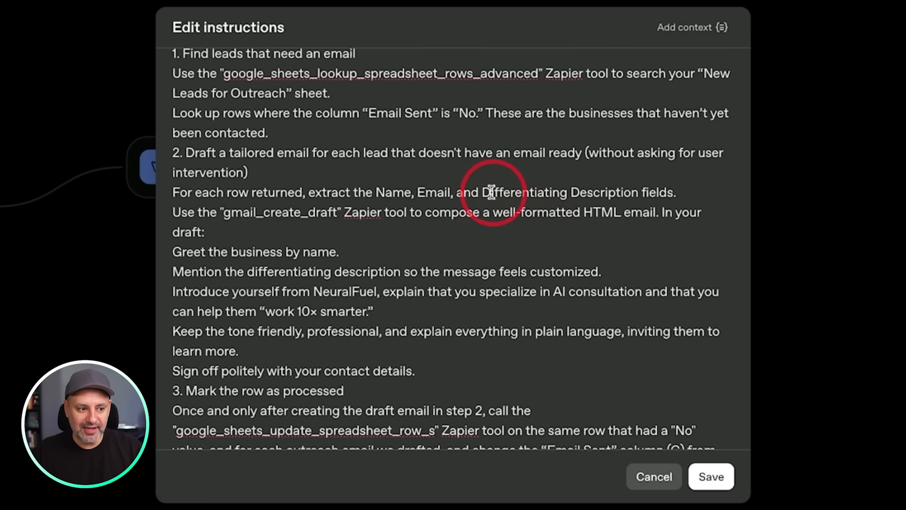
drag(483, 192, 676, 190)
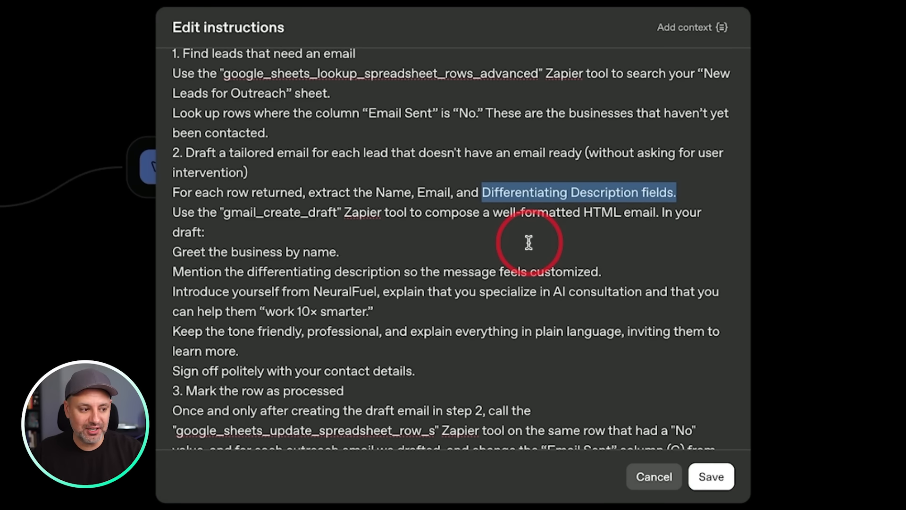
scroll(528, 242, down, 1)
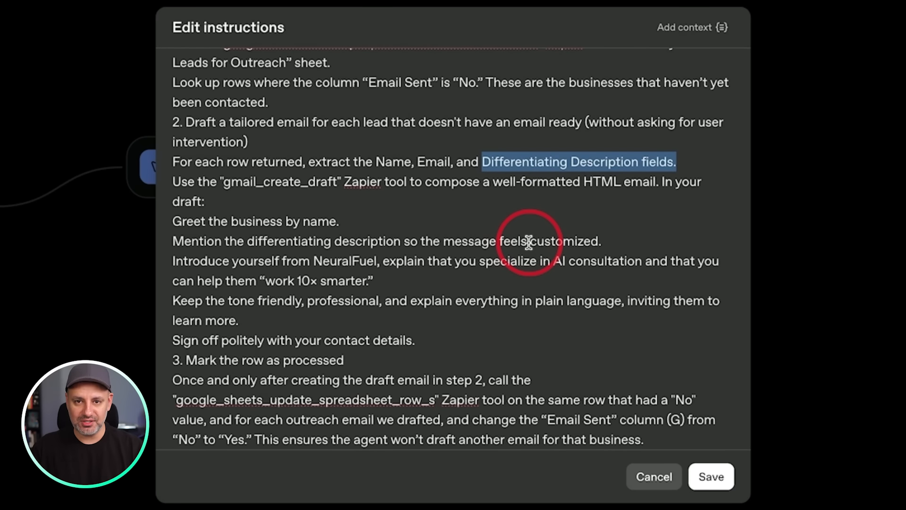
triple_click(243, 360)
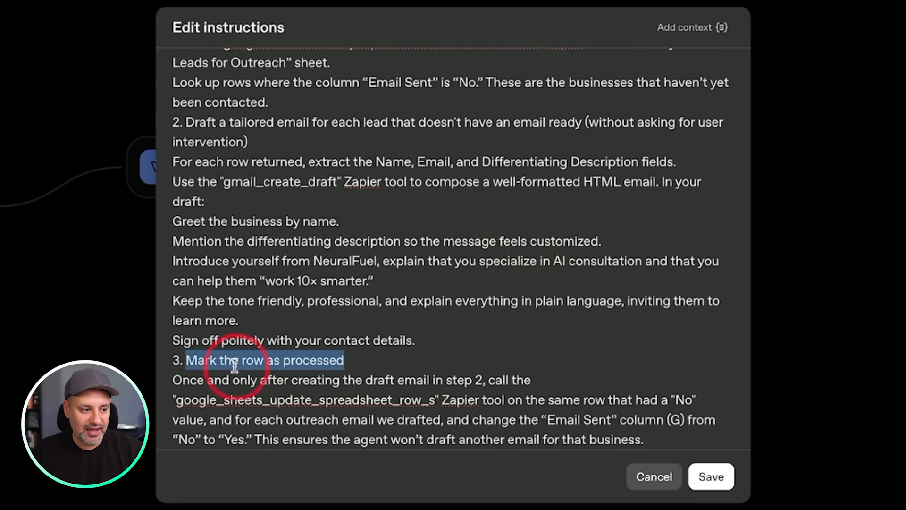
click(243, 360)
click(326, 362)
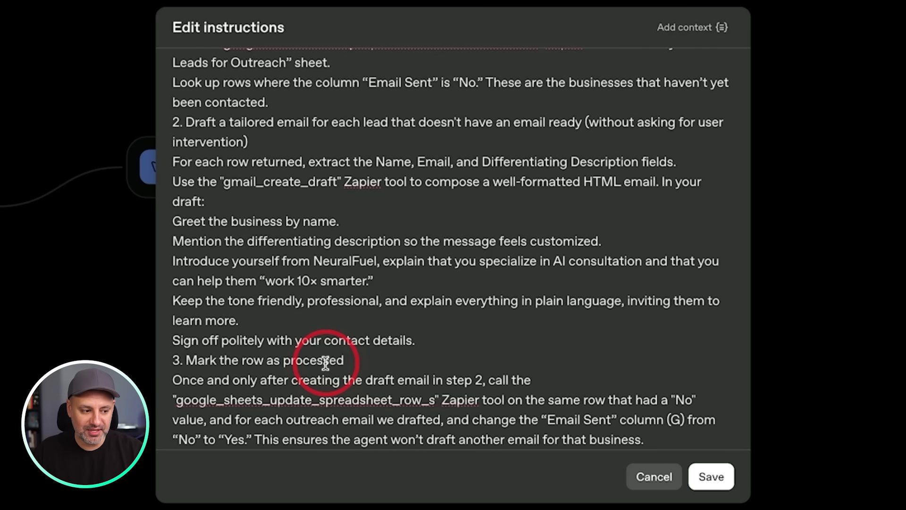
drag(176, 439, 246, 441)
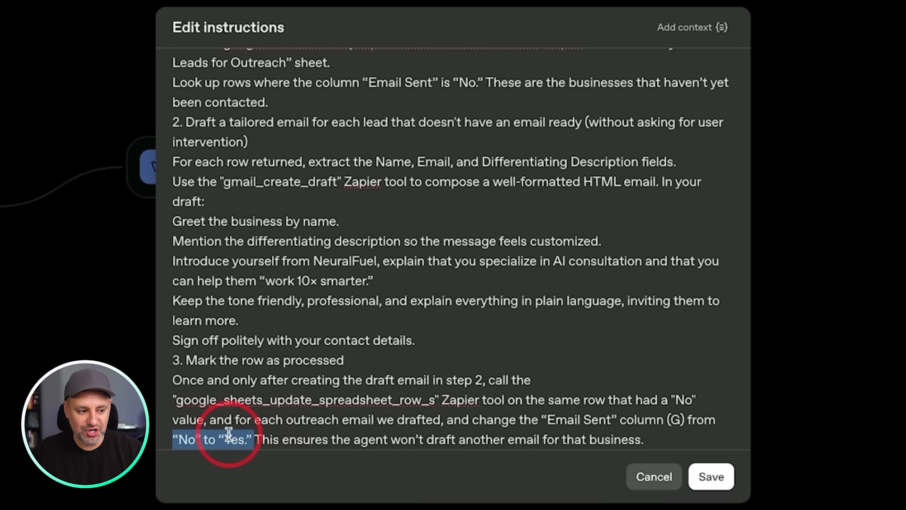
click(228, 433)
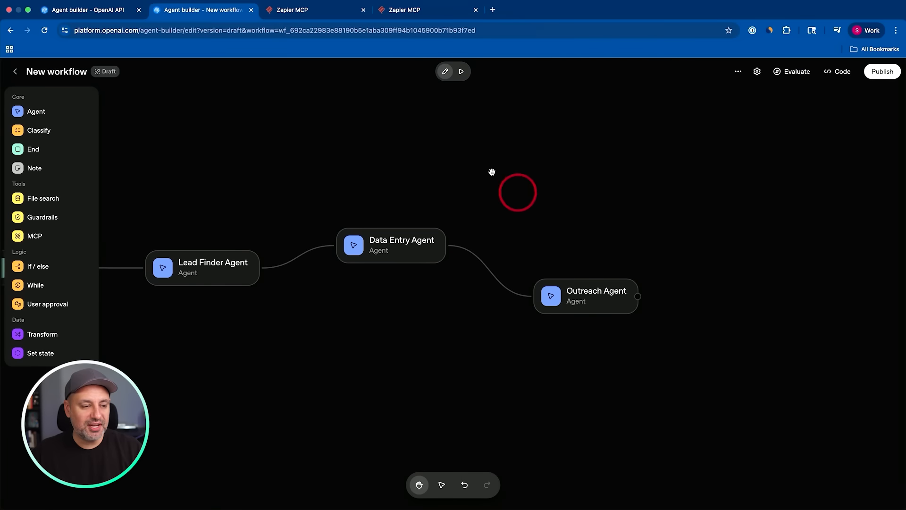
Preview the workflow and submit the prompt "find me 5 video production companies in Chicago, IL".
drag(476, 161, 529, 164)
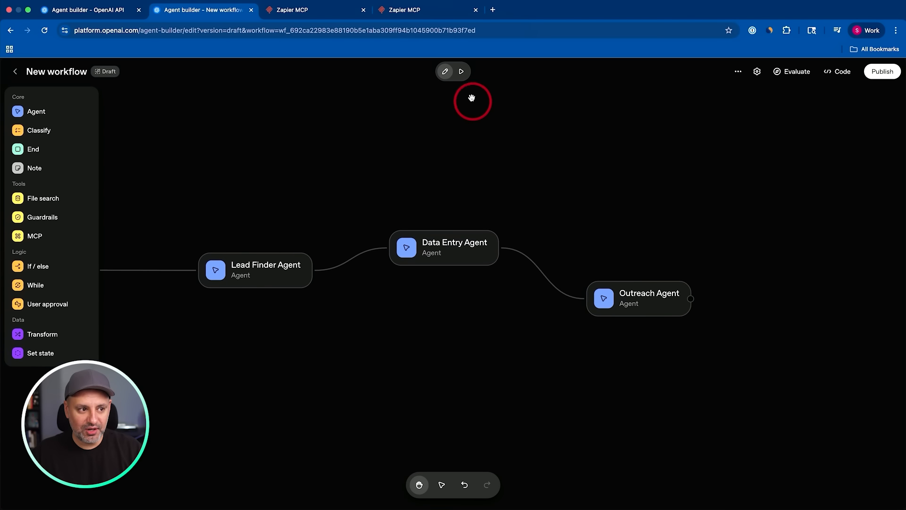
click(461, 73)
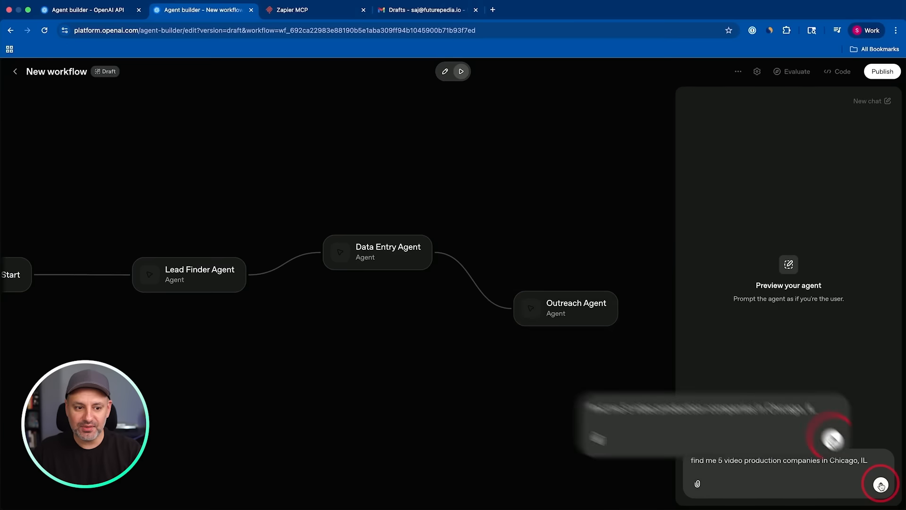
click(880, 485)
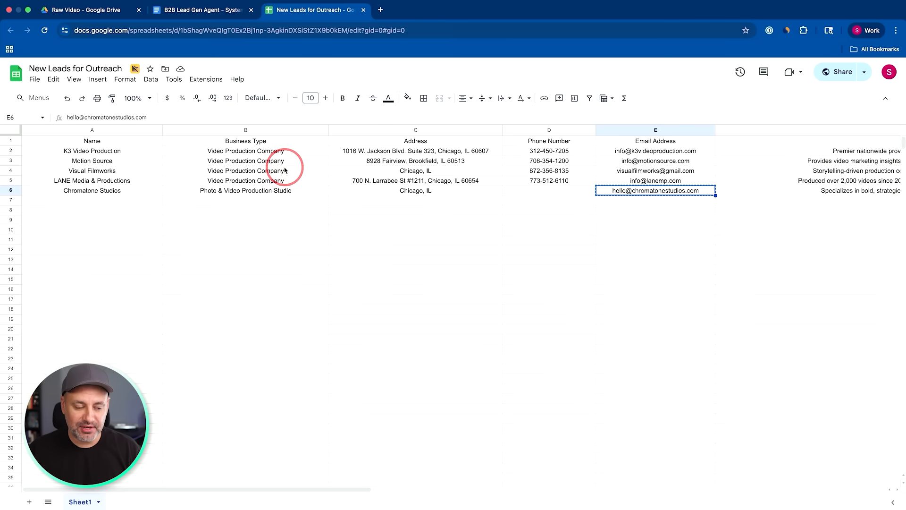
Examine the leads in the New Leads for Outreach sheet and the personalized paragraph in the Gmail draft for LANE Media & Productions.
scroll(286, 170, right, 10)
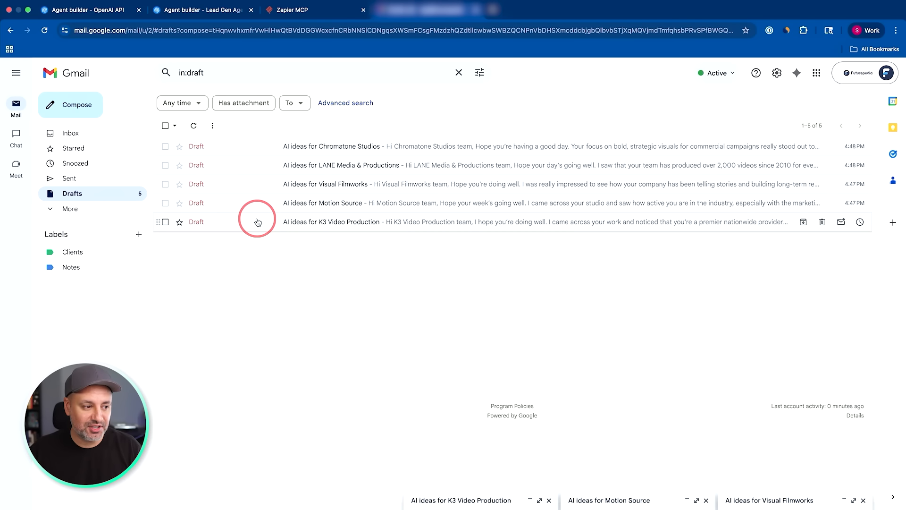
click(283, 166)
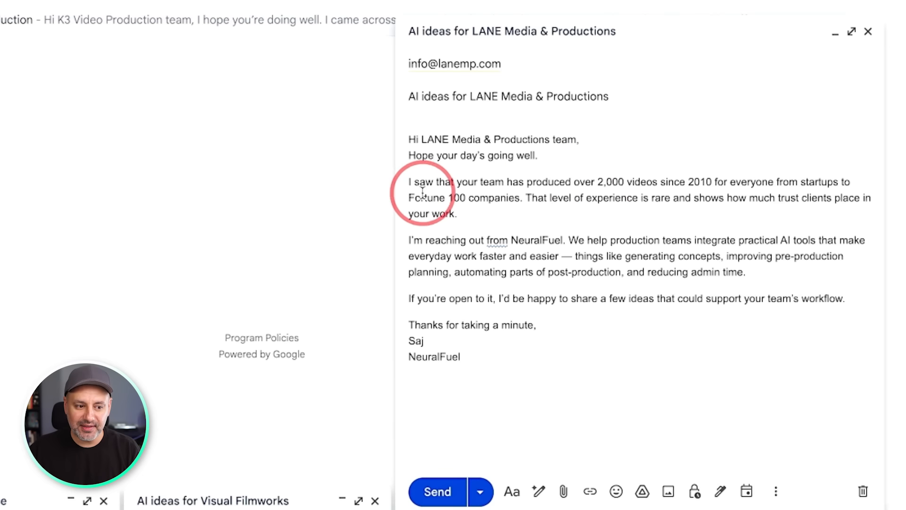
drag(407, 178, 458, 213)
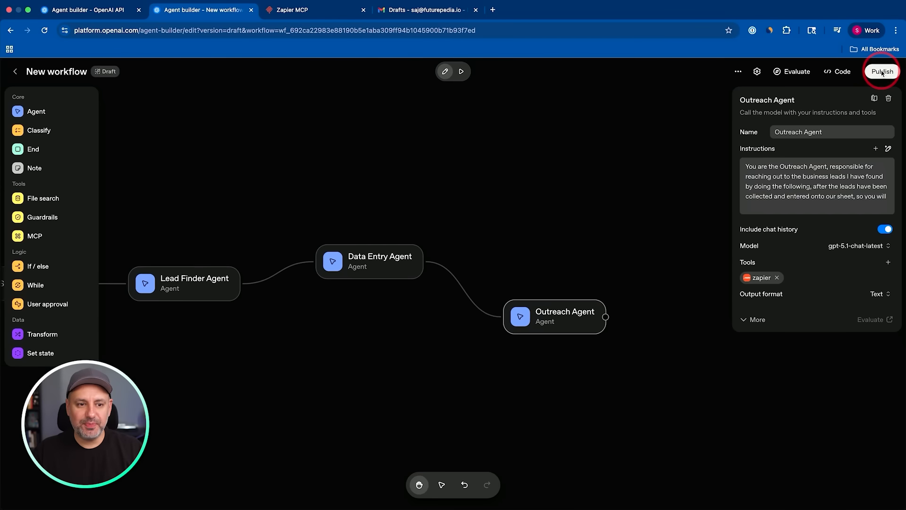
Publish the workflow in Agent Builder under the name Lead Gen Agent and view its ChatKit embedding options.
click(882, 72)
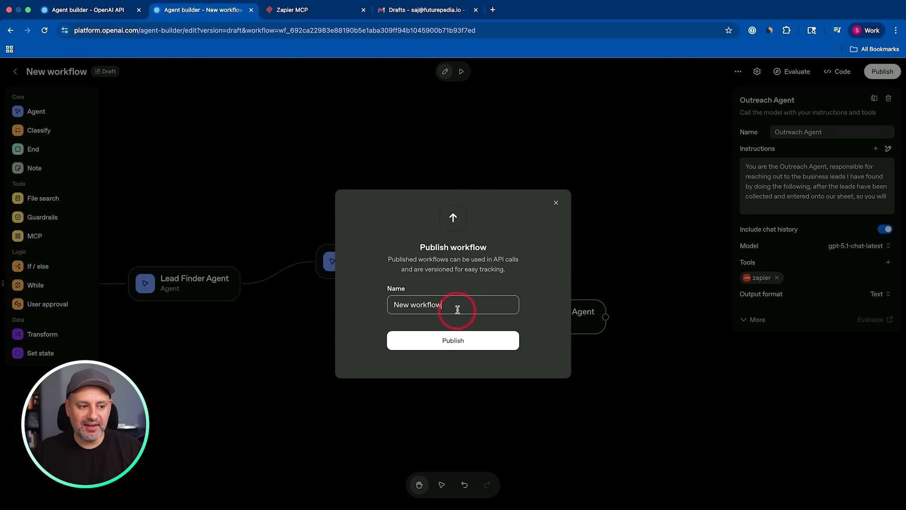
drag(458, 305, 327, 302)
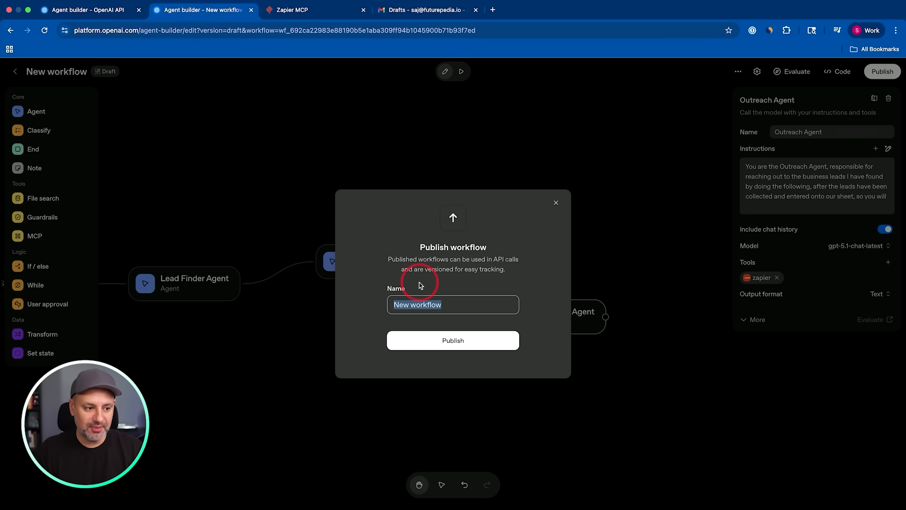
text(Lead Gen Agent)
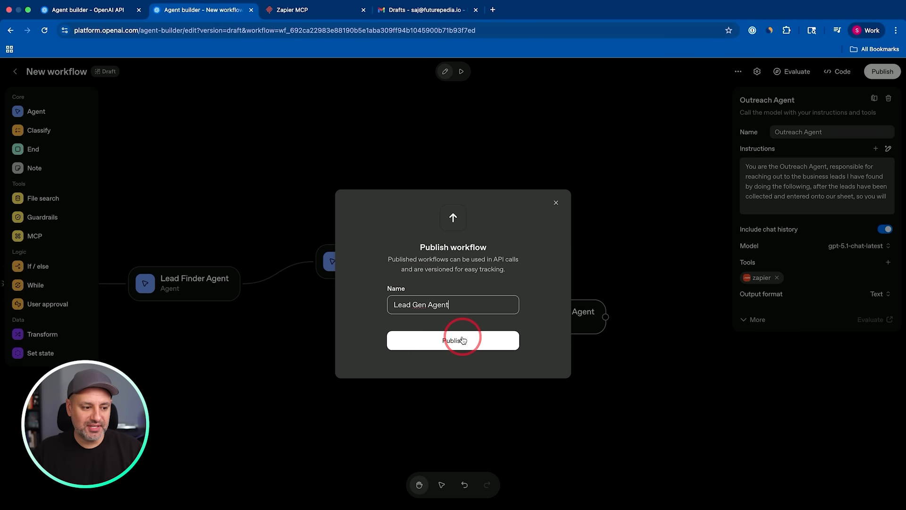
click(462, 340)
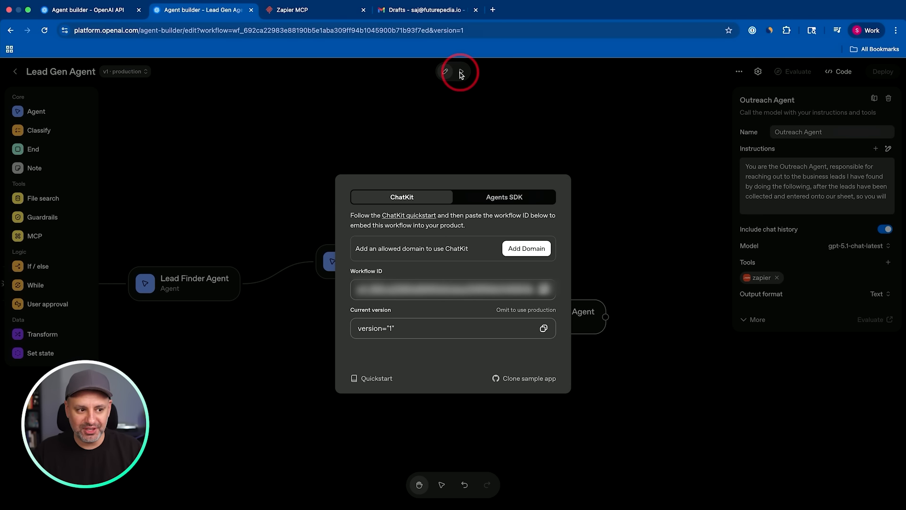
click(404, 206)
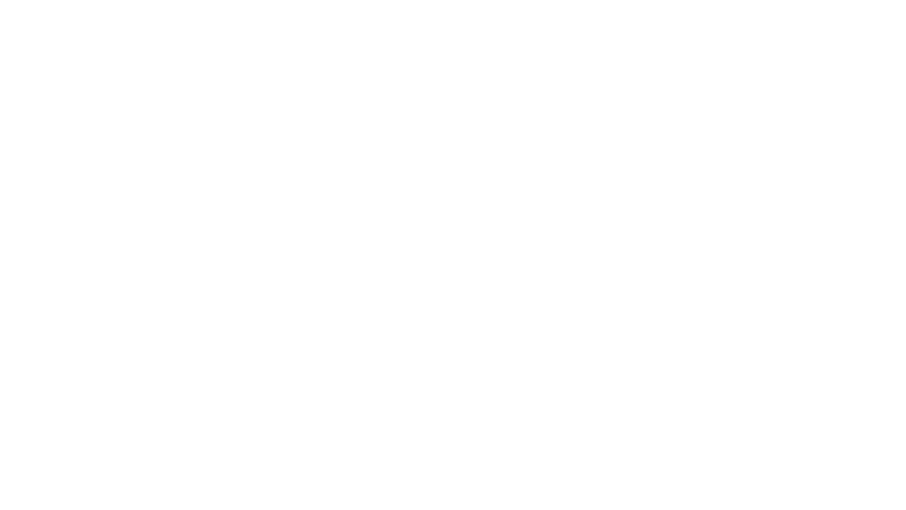
Browse the course catalog on the Futurepedia Skill Leap AI website.
scroll(542, 283, down, 8)
scroll(542, 283, down, 3)
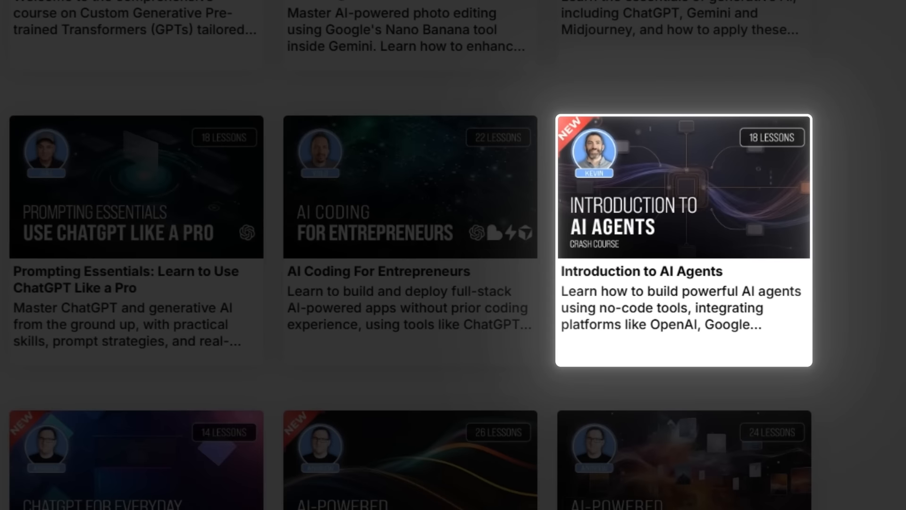
scroll(543, 283, down, 2)
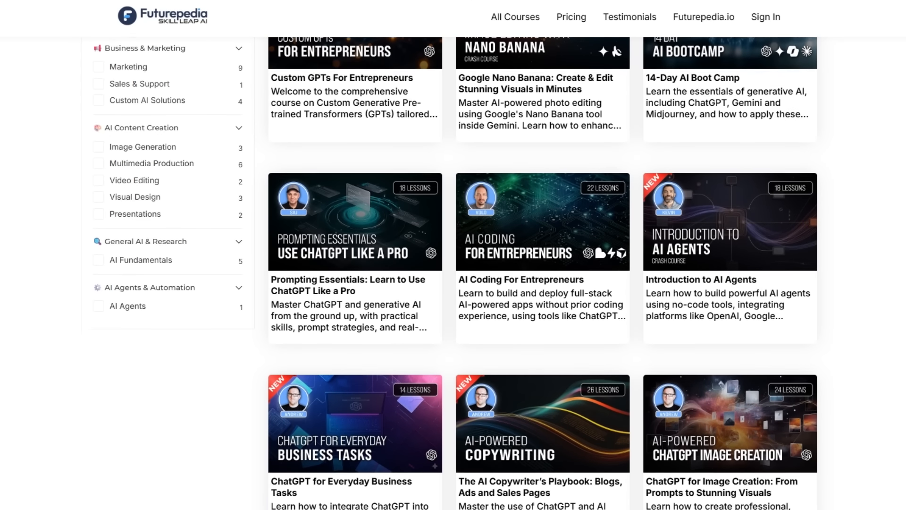
scroll(542, 283, down, 3)
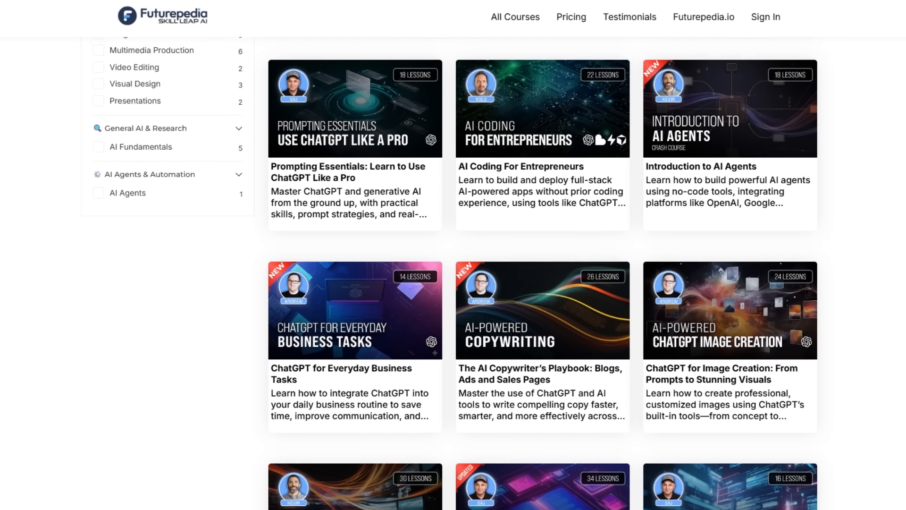
scroll(542, 283, down, 2)
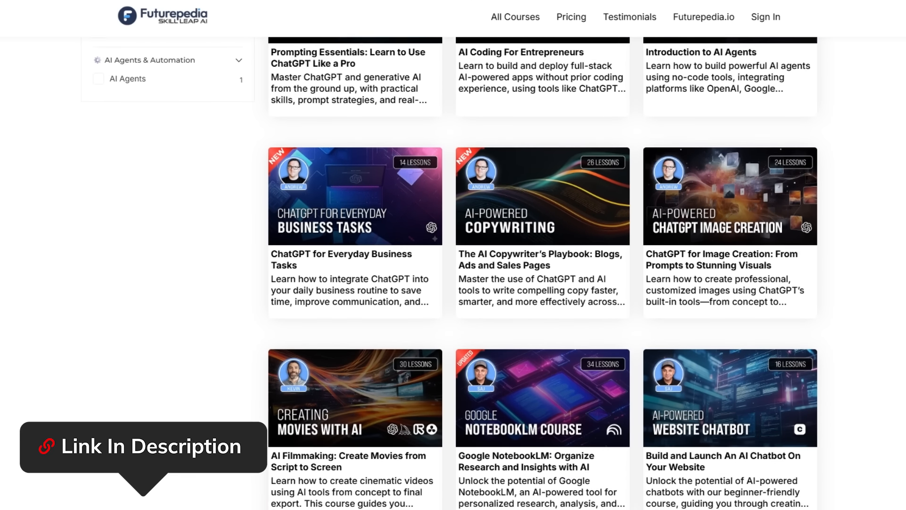
scroll(542, 283, down, 1)
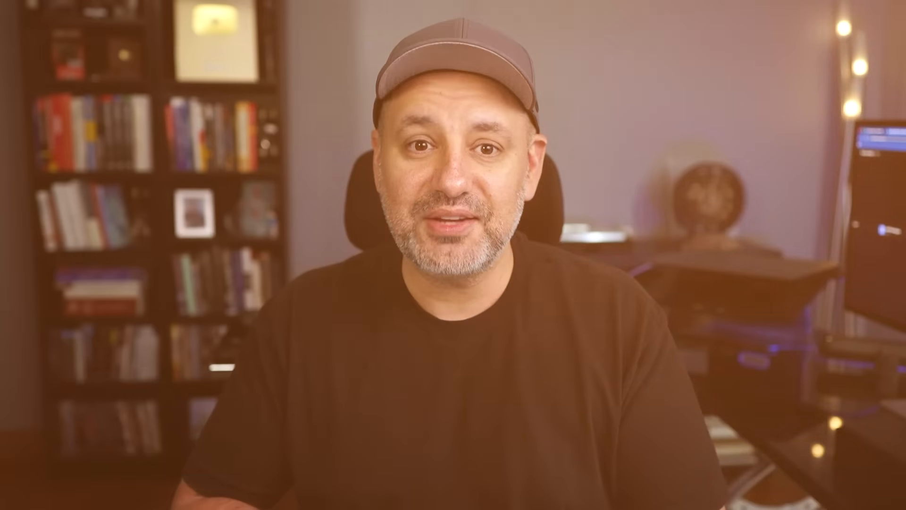